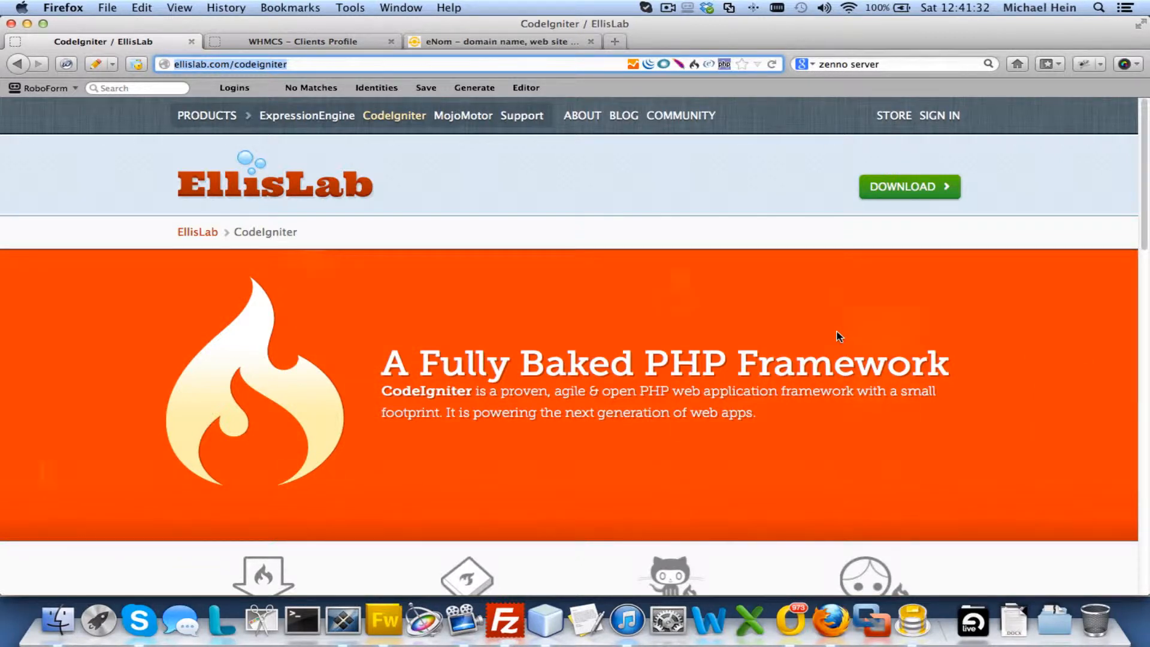
# Step: Download the CodeIgniter 2.1.3 zip from the EllisLab page and reveal the newest downloaded copy in Finder
pyautogui.click(907, 193)
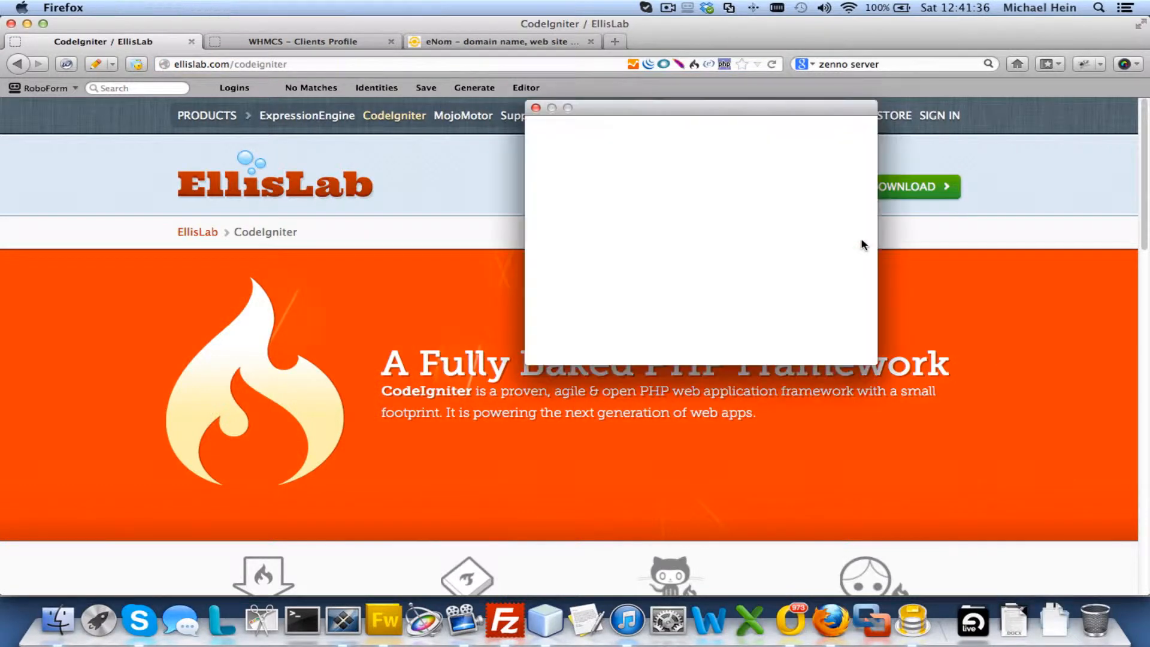
pyautogui.click(816, 322)
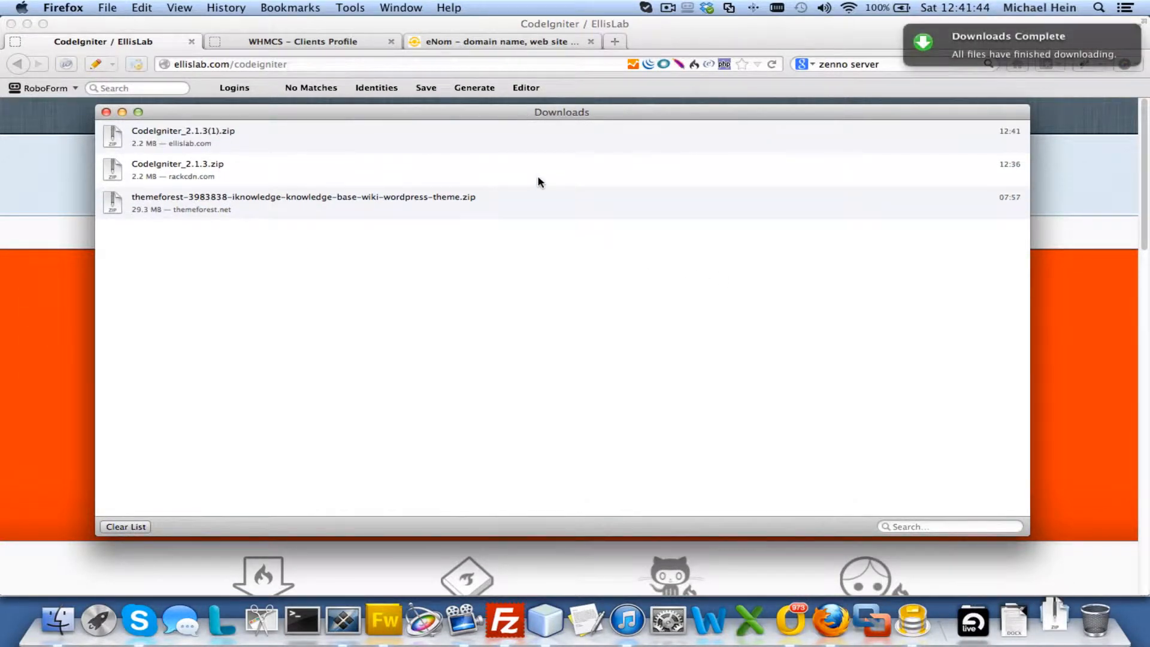
pyautogui.click(241, 173)
pyautogui.click(226, 146)
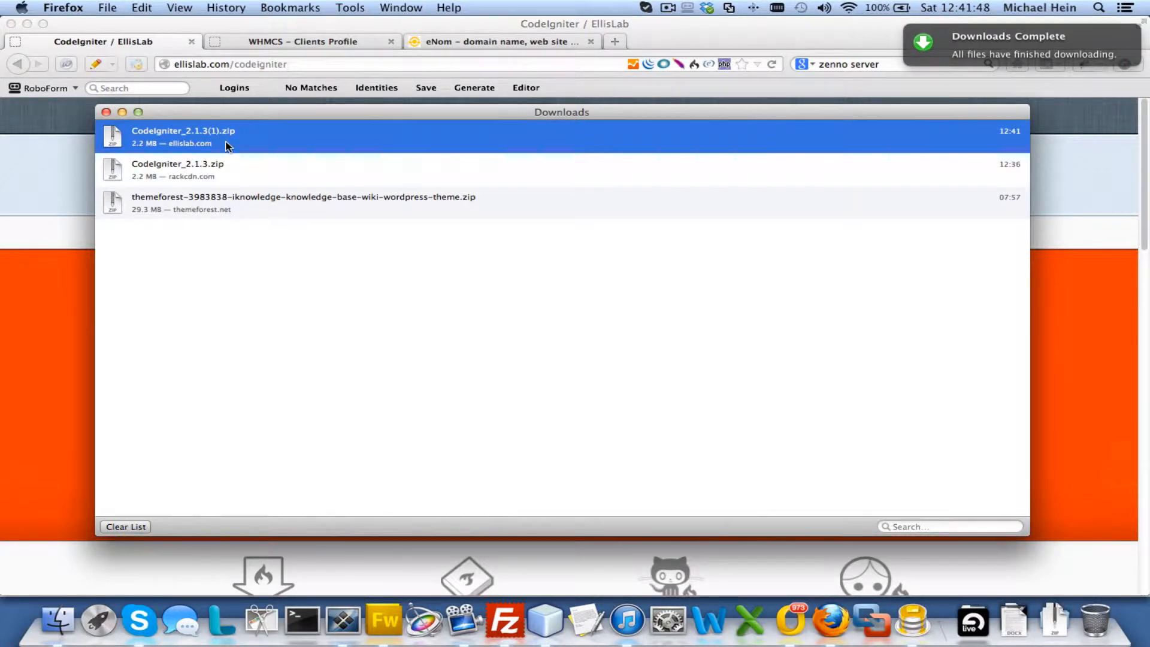
pyautogui.rightClick(227, 143)
pyautogui.click(330, 166)
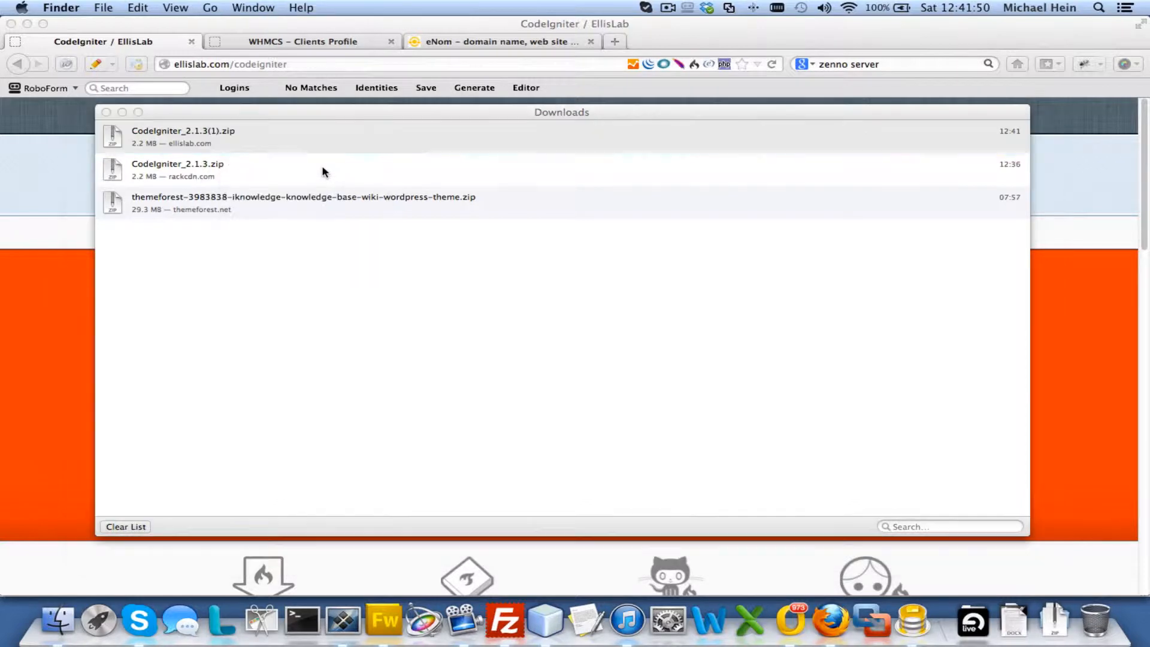
pyautogui.click(106, 113)
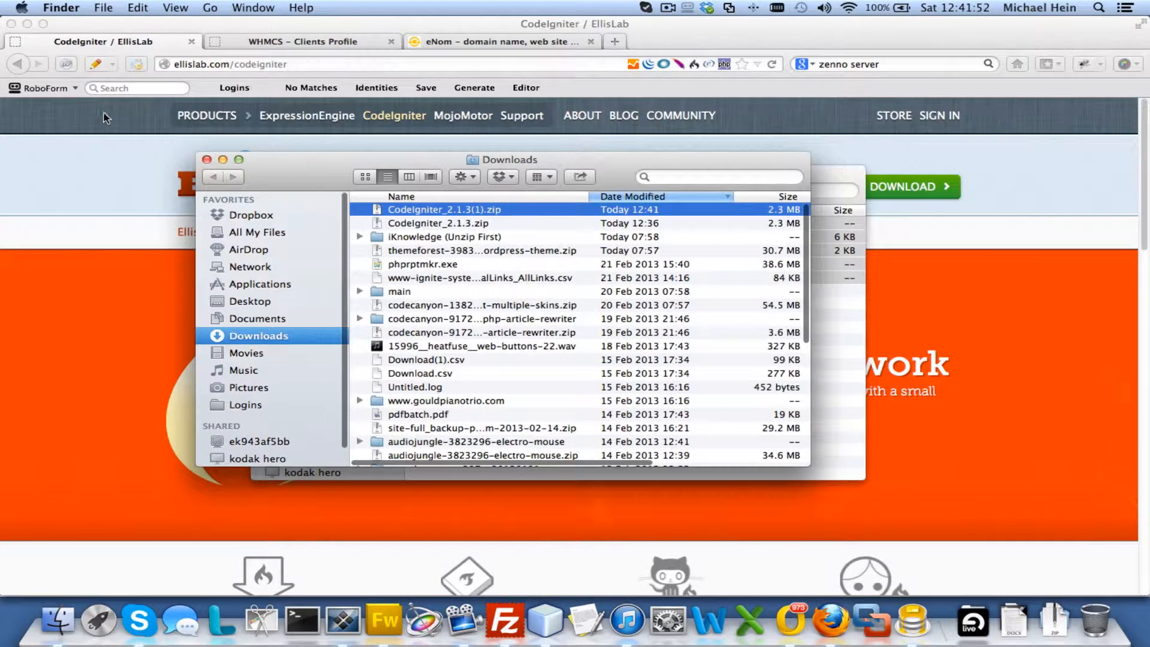
# Step: Sort the Downloads folder by date modified and examine the contents of the extracted CodeIgniter_2.1.3 folder
pyautogui.scroll(-10, 445, 242)
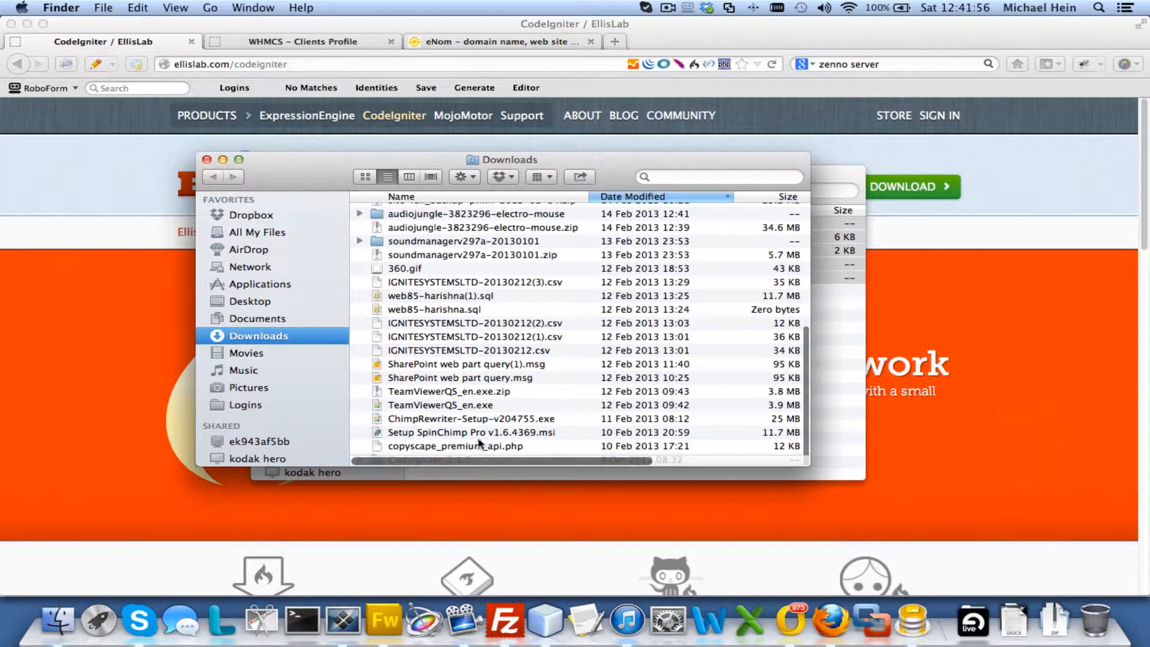
pyautogui.click(653, 197)
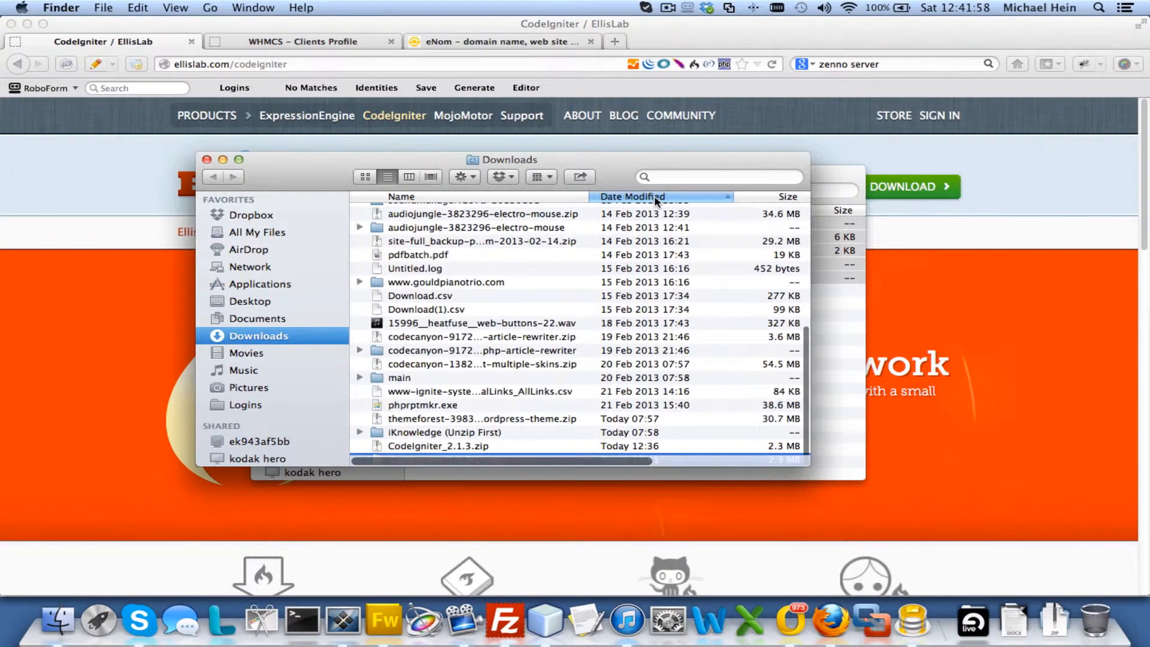
pyautogui.scroll(15, 651, 259)
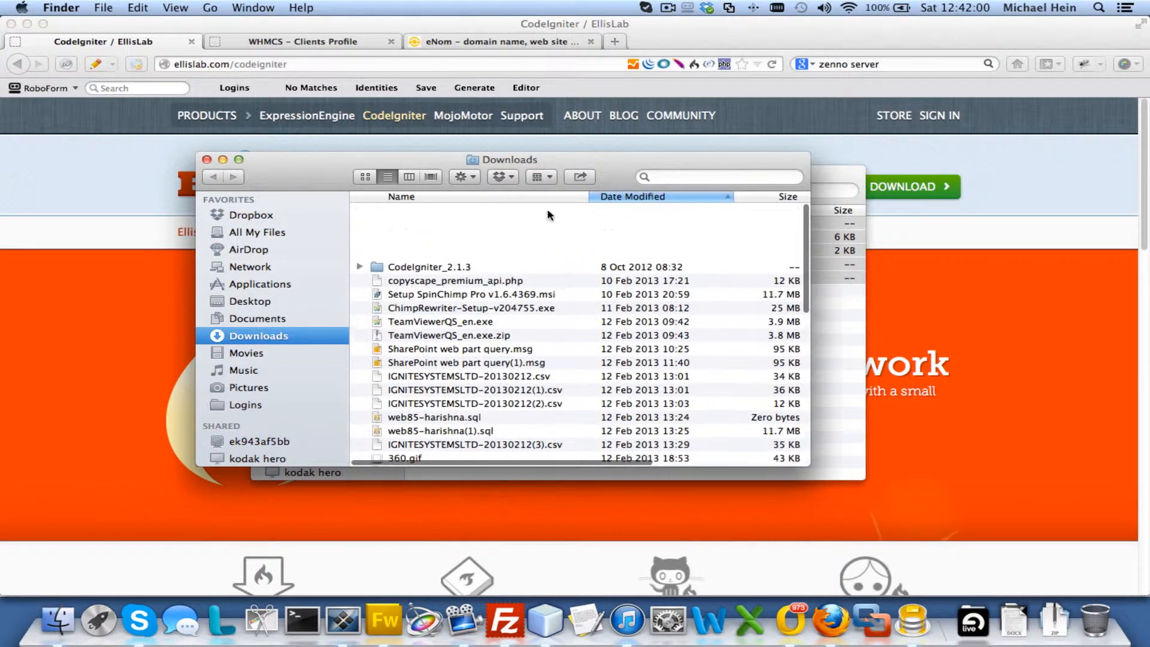
pyautogui.click(435, 211)
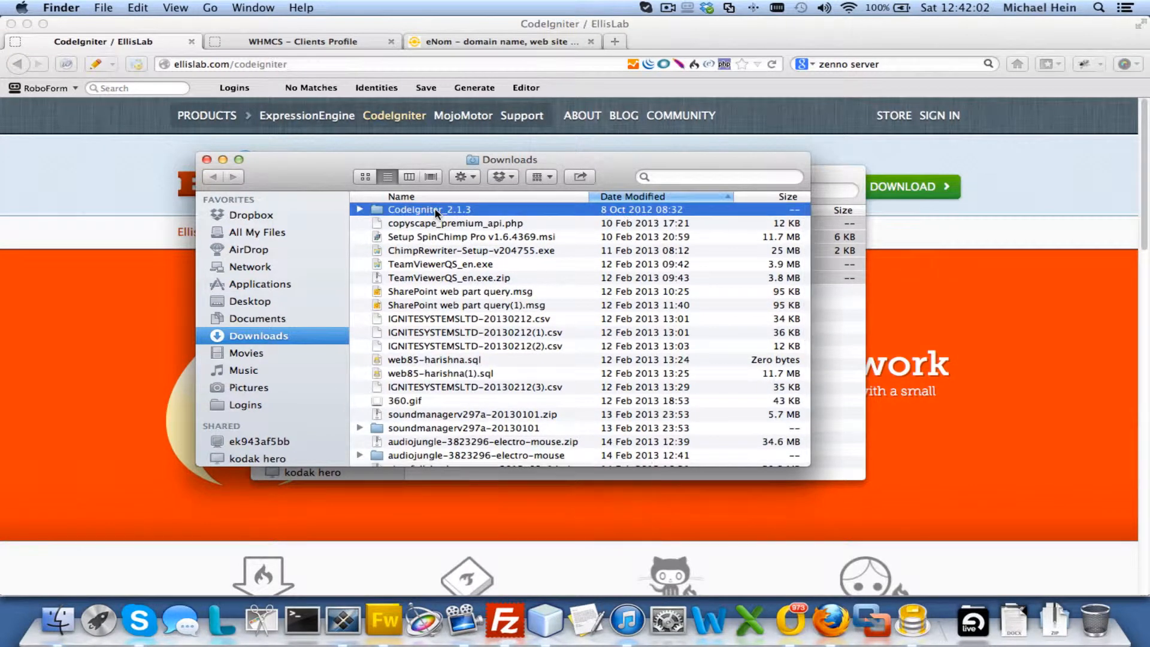
pyautogui.doubleClick(435, 210)
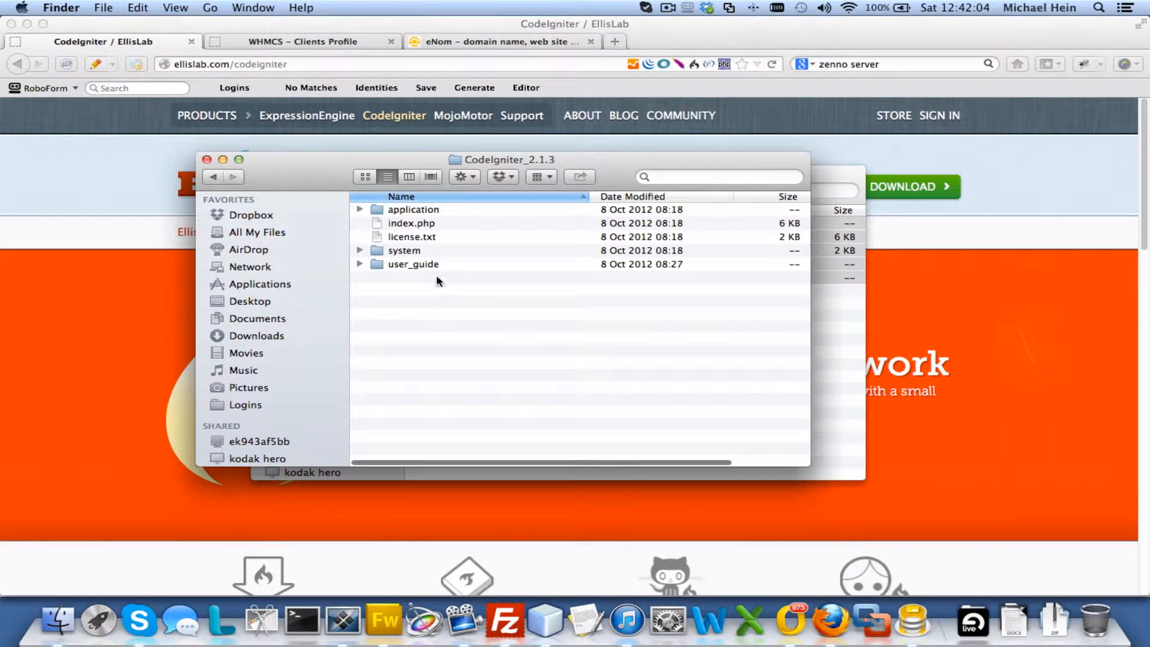
pyautogui.moveTo(436, 274); pyautogui.dragTo(405, 214)
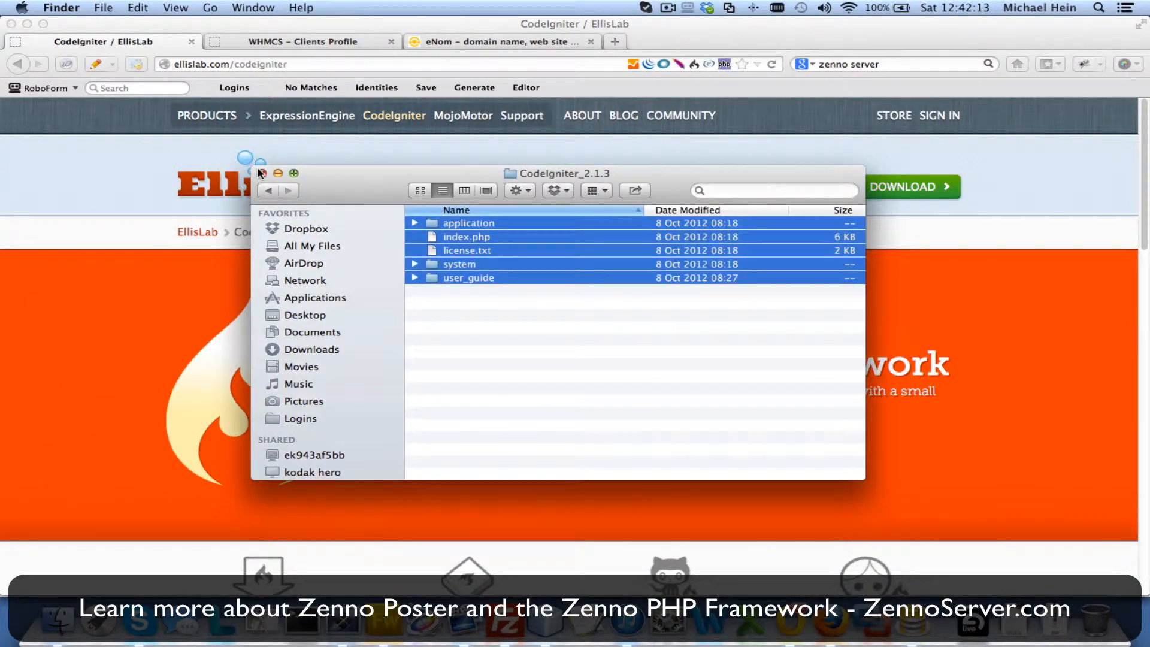
pyautogui.click(261, 173)
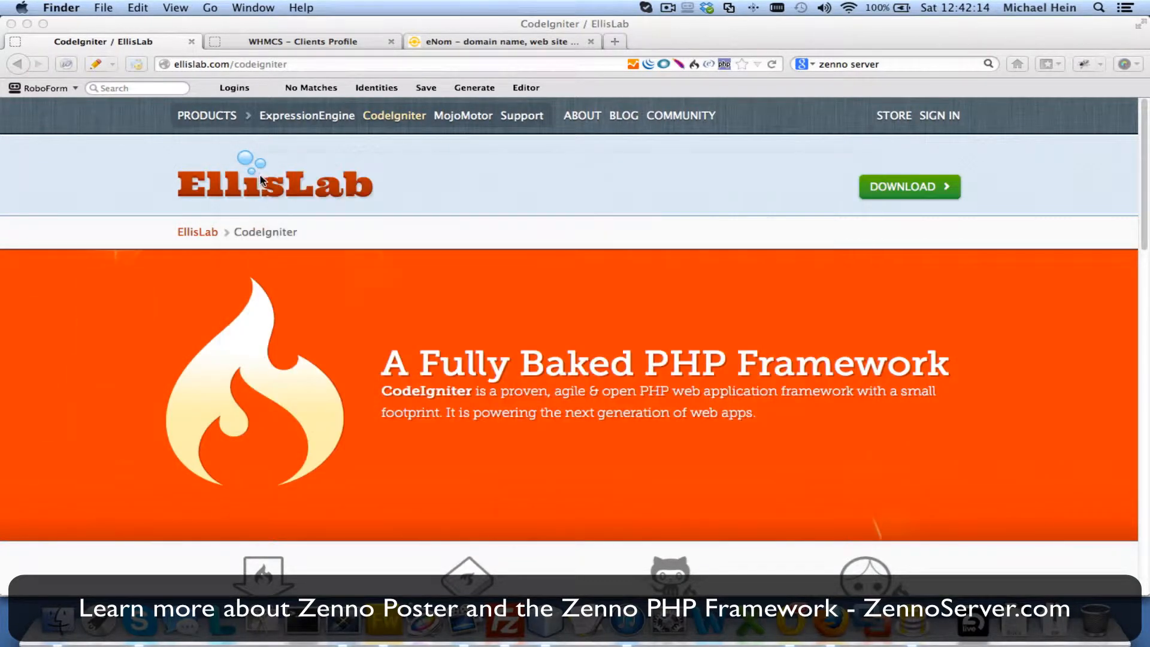
# Step: Switch to FileZilla, connect to the zennoserver.com FTP server and open its public_html folder
pyautogui.click(505, 622)
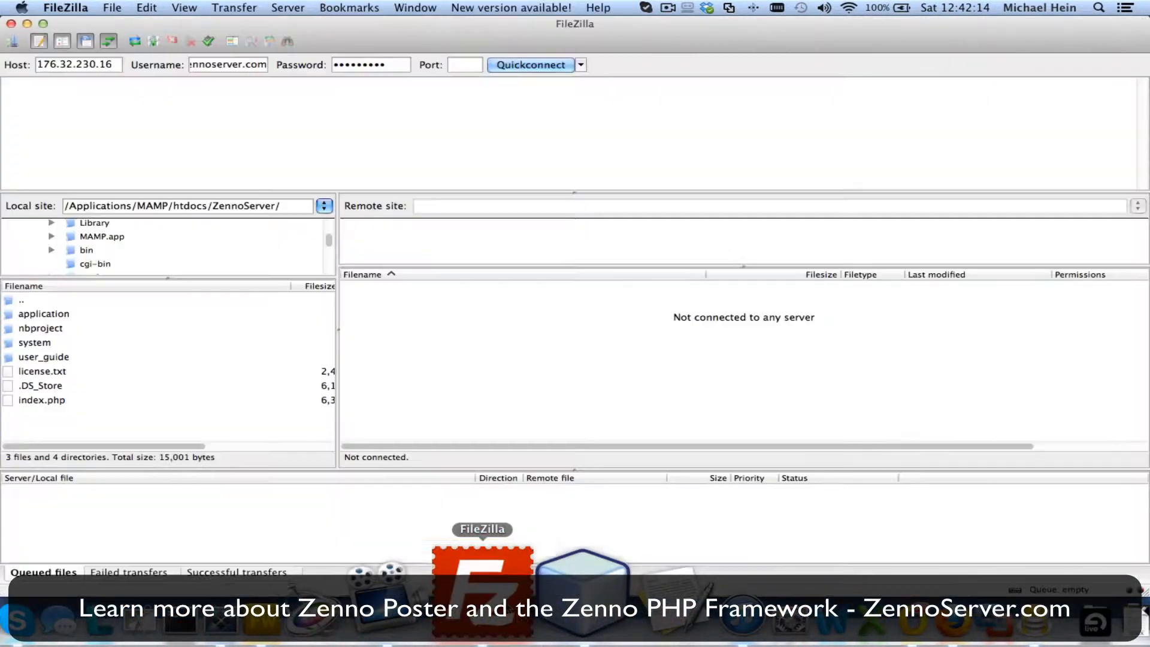
pyautogui.click(531, 64)
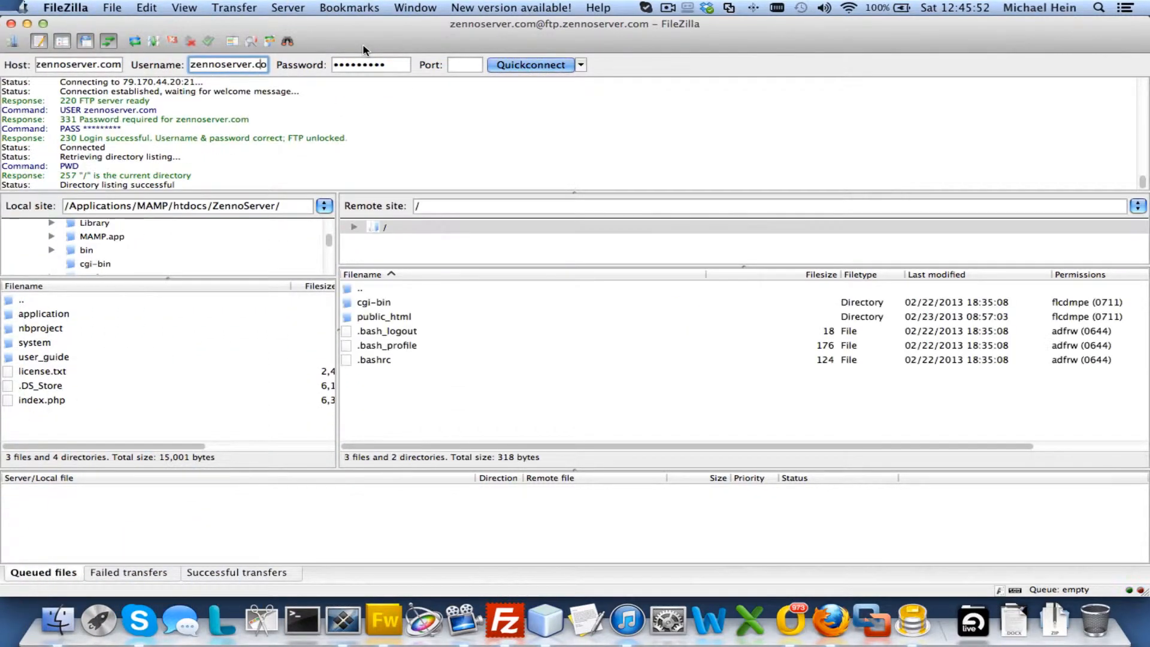
pyautogui.doubleClick(387, 321)
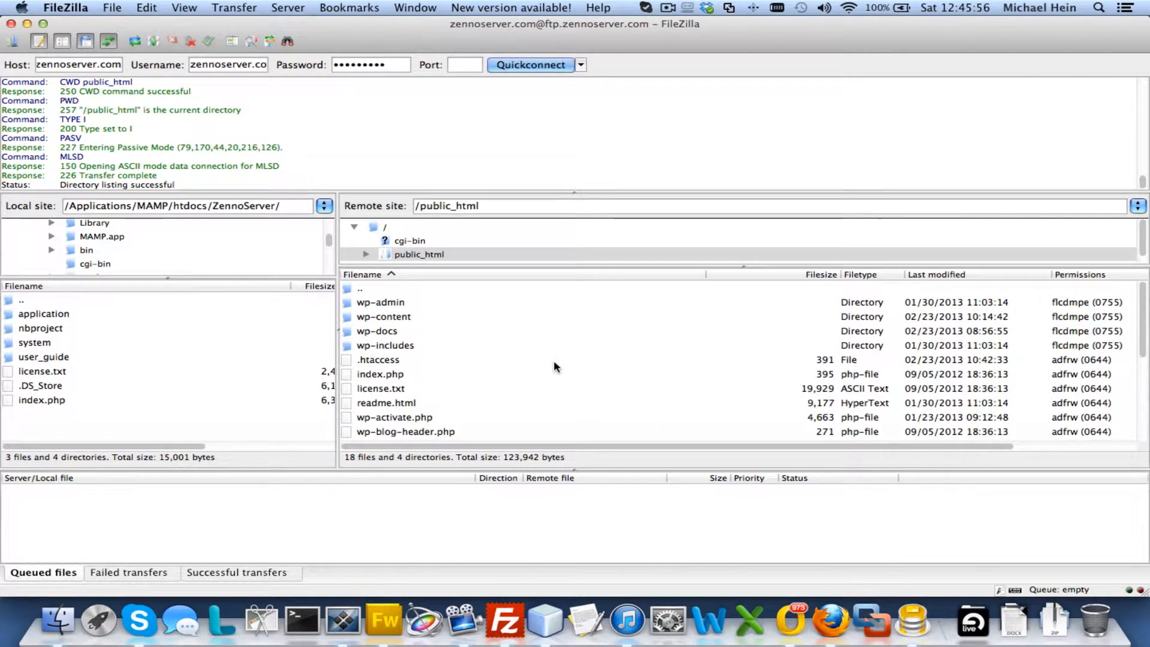
# Step: Create a directory named ZennoServer inside the remote public_html folder
pyautogui.scroll(-5, 552, 350)
pyautogui.scroll(5, 552, 349)
pyautogui.rightClick(439, 401)
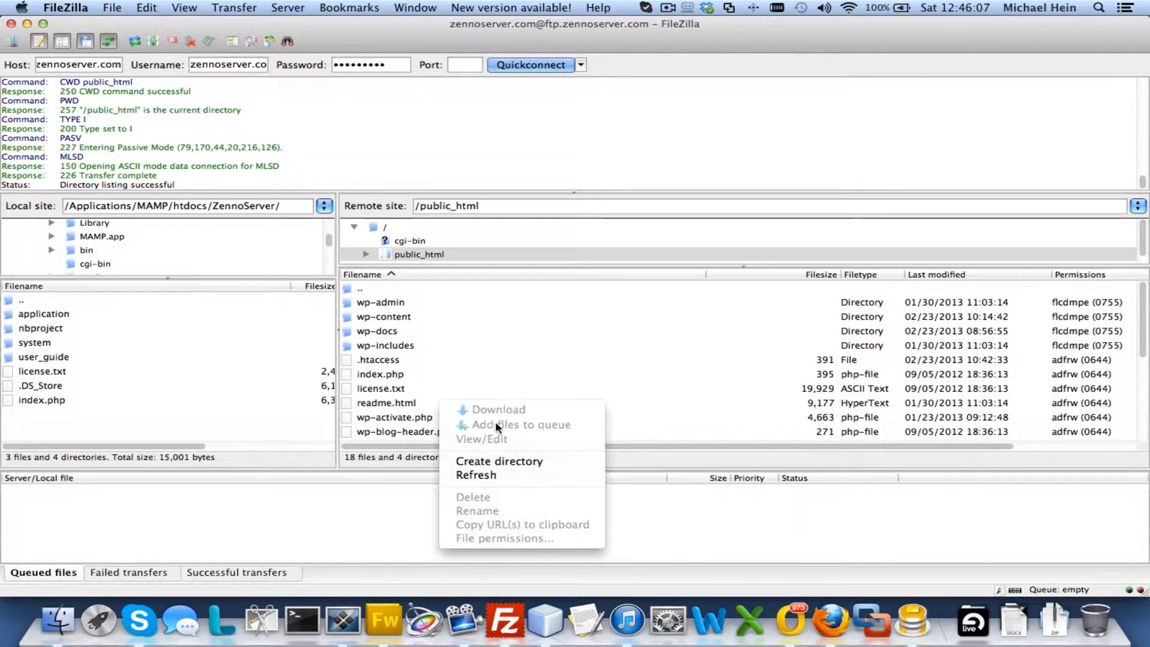
pyautogui.click(521, 460)
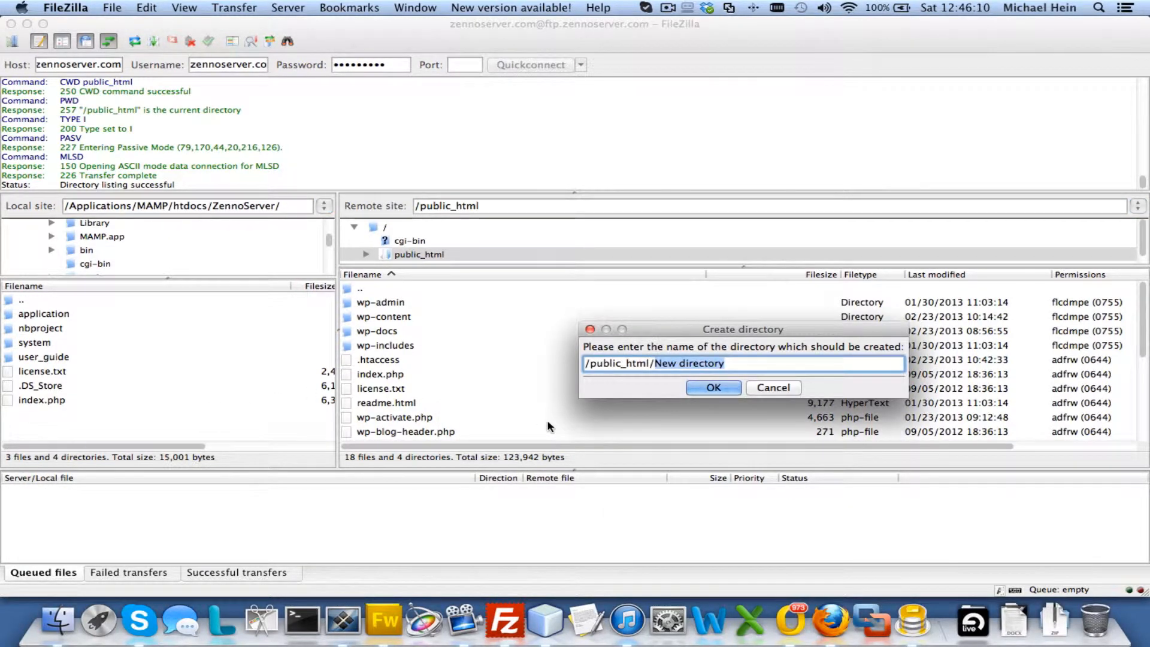
pyautogui.write('ZennoSer')
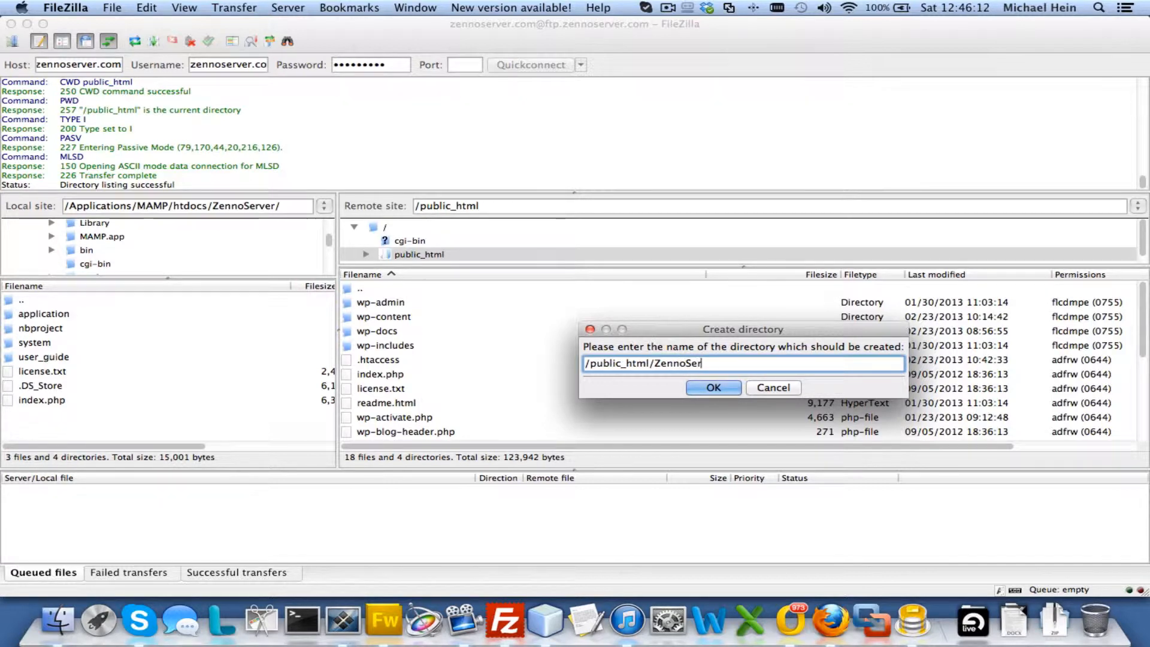
pyautogui.write('ver')
pyautogui.press('Return')
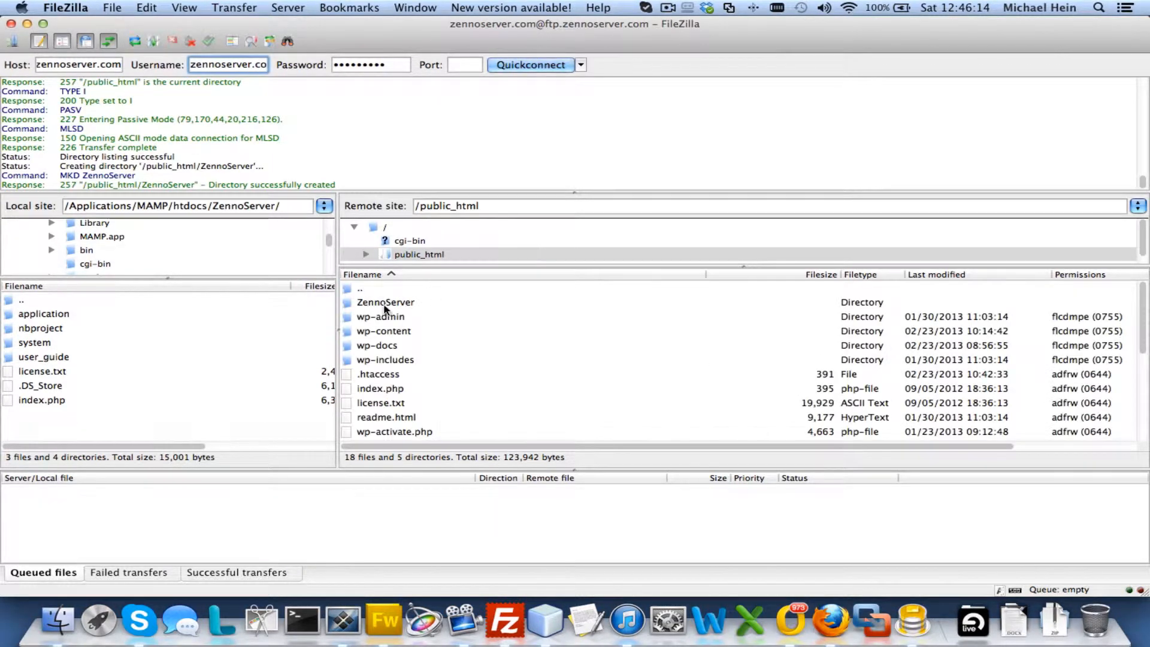
# Step: Rename the new remote ZennoServer directory to zennoserver, all in lowercase
pyautogui.click(385, 304)
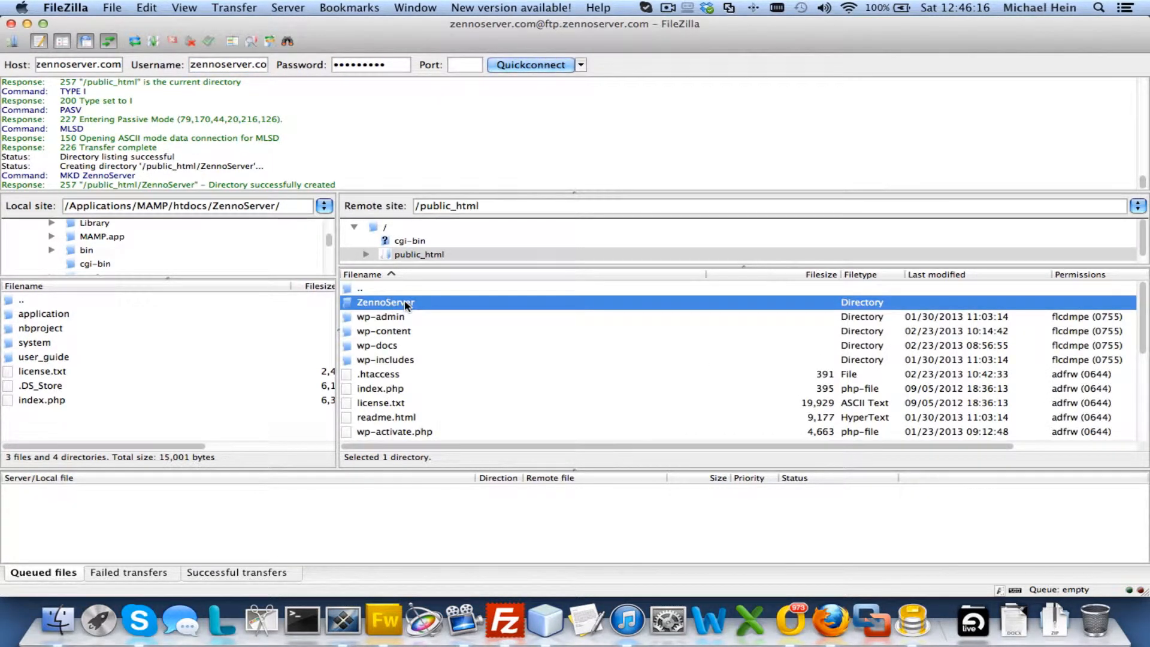
pyautogui.click(405, 304)
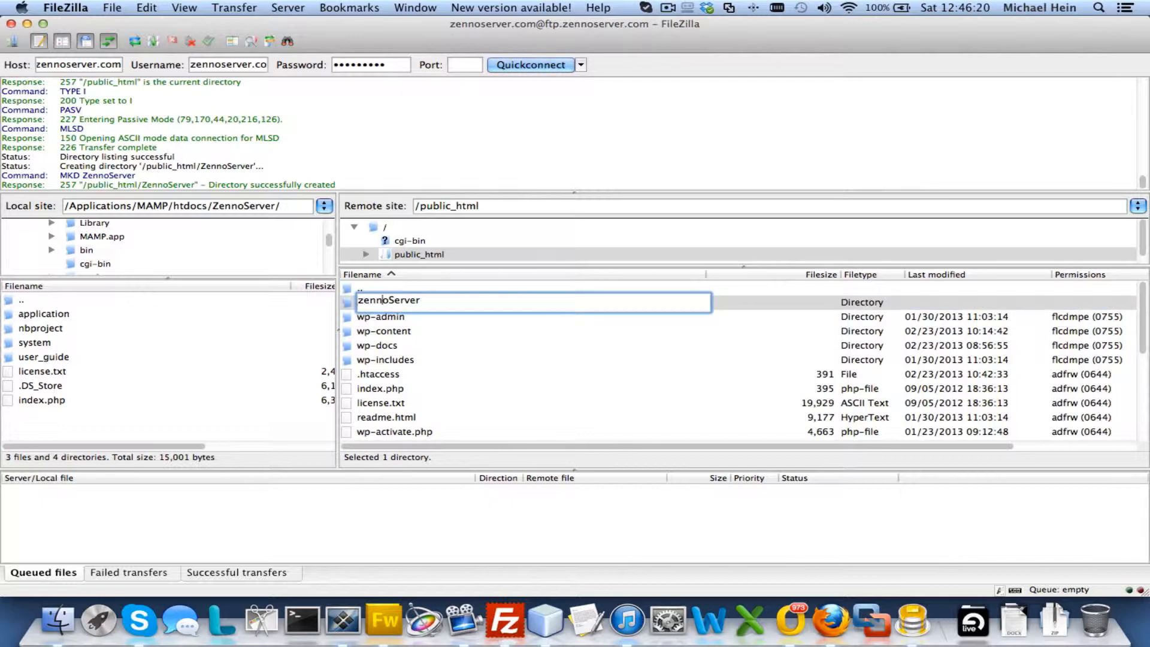
pyautogui.press('Right')
pyautogui.press('Right')
pyautogui.press('BackSpace')
pyautogui.write('s')
pyautogui.press('Return')
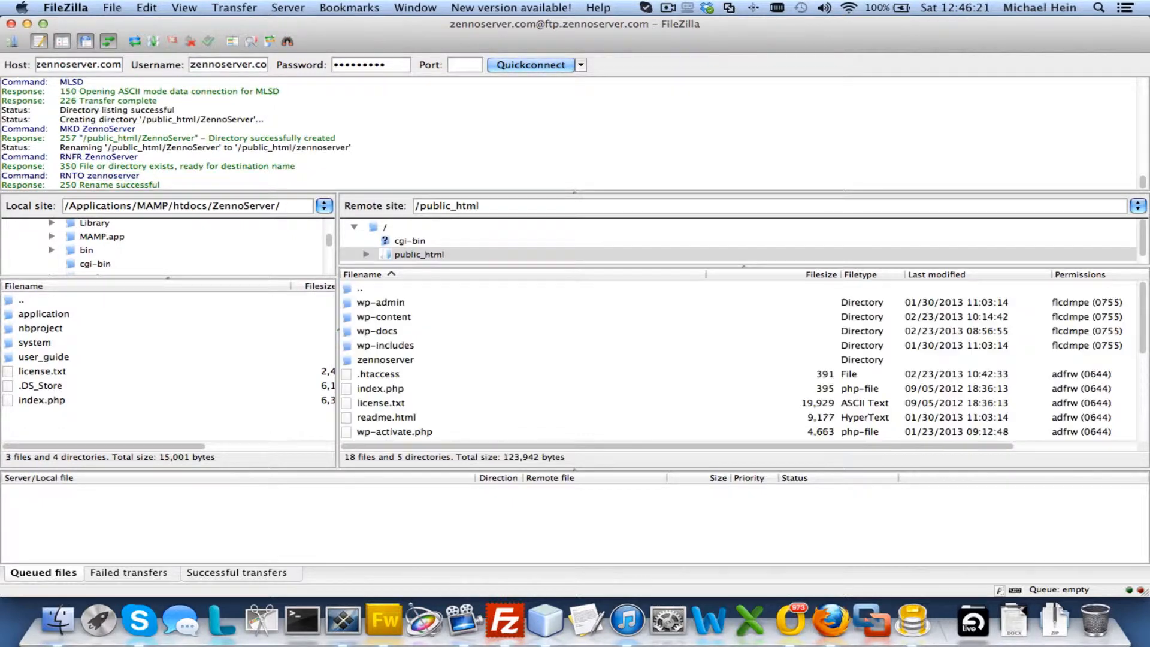
# Step: Upload all files and folders from the local ZennoServer directory, application through index.php, into the remote zennoserver folder
pyautogui.doubleClick(400, 363)
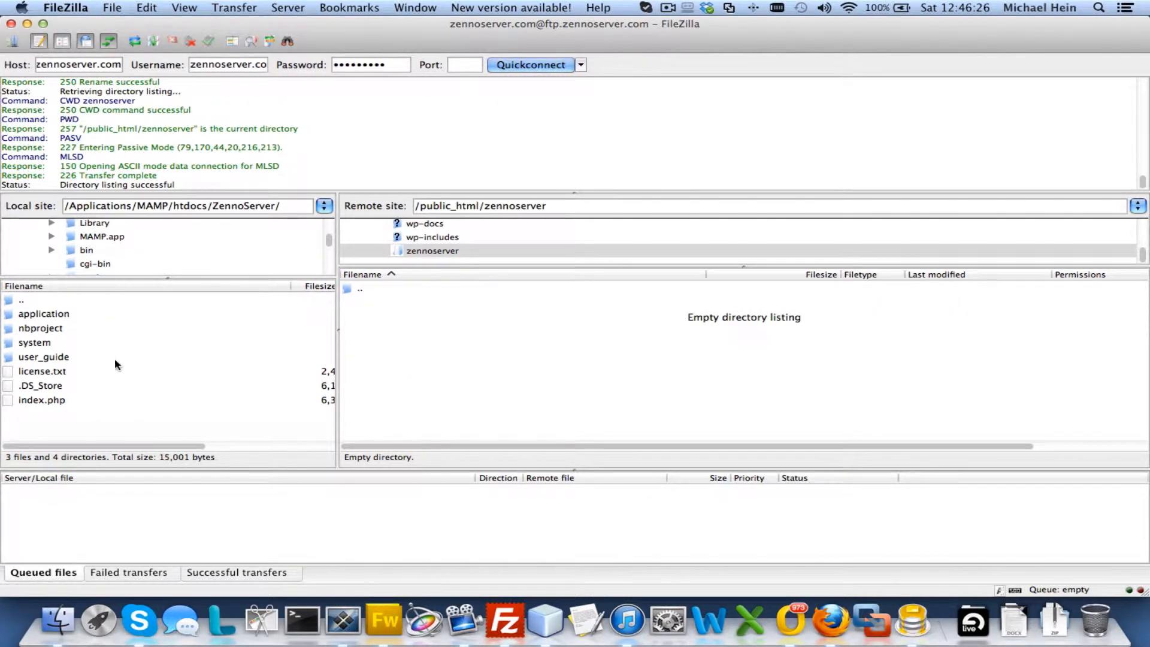
pyautogui.click(84, 400)
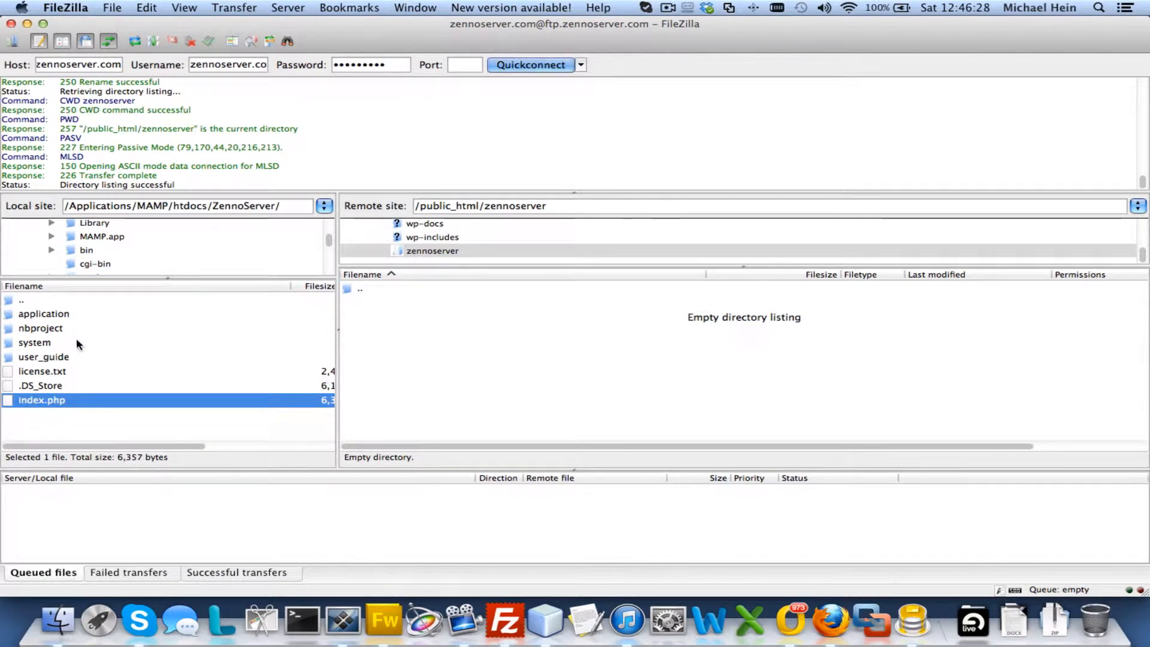
pyautogui.keyDown('shift'); pyautogui.click(58, 320); pyautogui.keyUp('shift')
pyautogui.rightClick(55, 332)
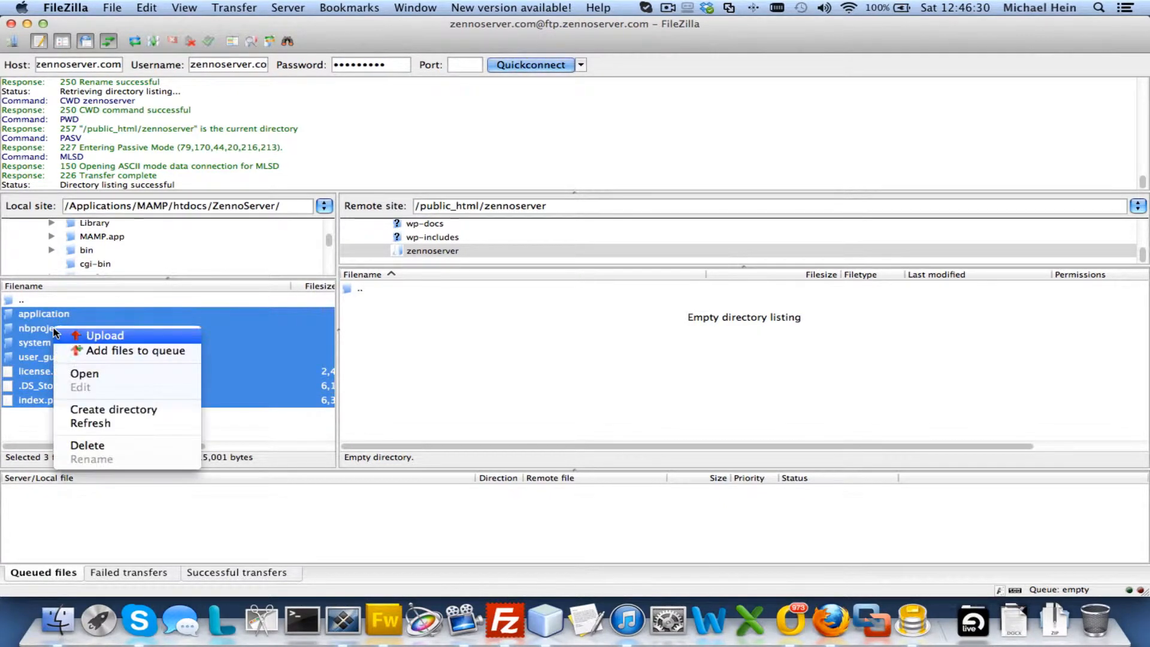
pyautogui.click(146, 340)
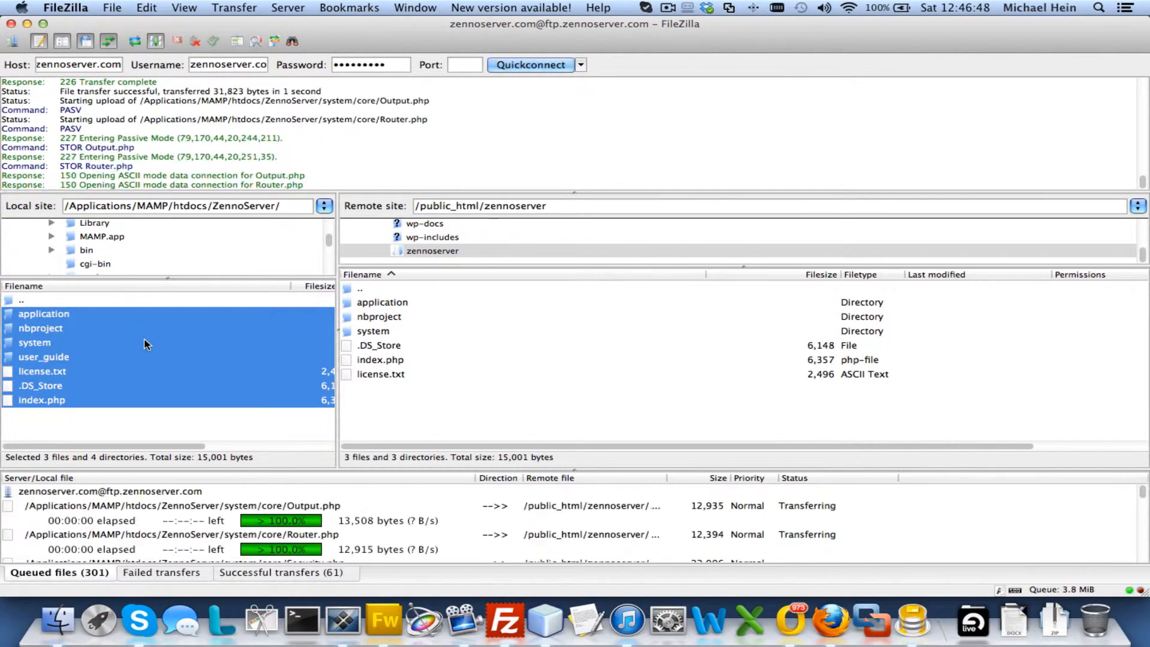
pyautogui.click(671, 7)
pyautogui.click(693, 41)
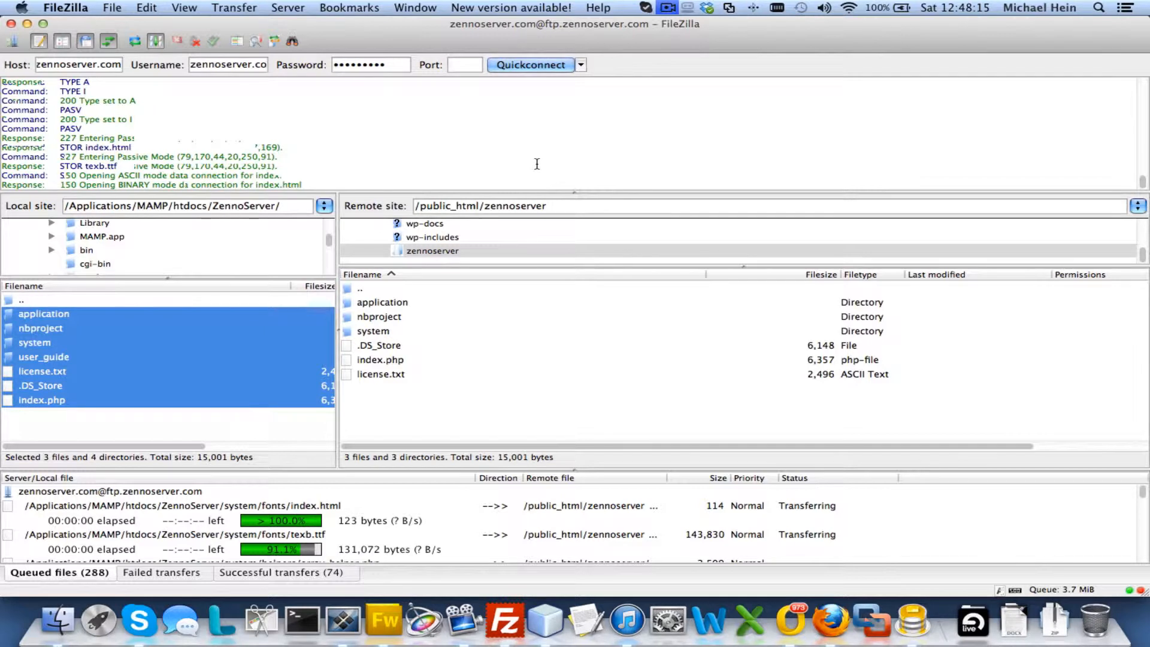
# Step: Delete the nbproject folder from the remote zennoserver directory and open the remote application folder
pyautogui.rightClick(384, 327)
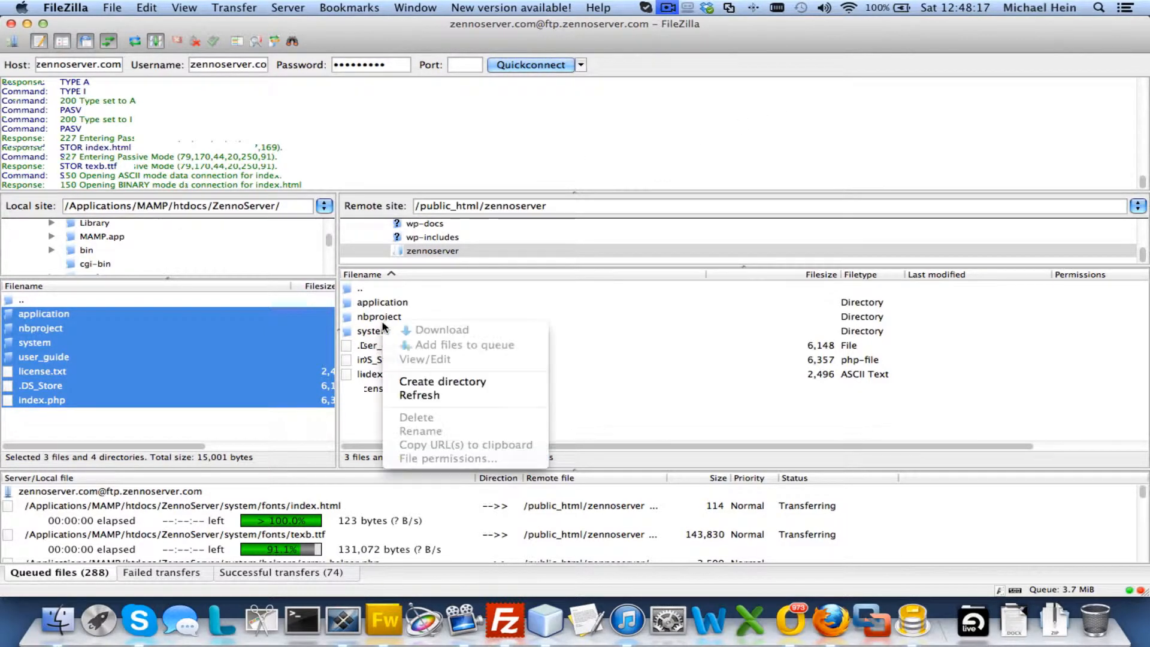
pyautogui.click(368, 320)
pyautogui.click(375, 318)
pyautogui.rightClick(378, 317)
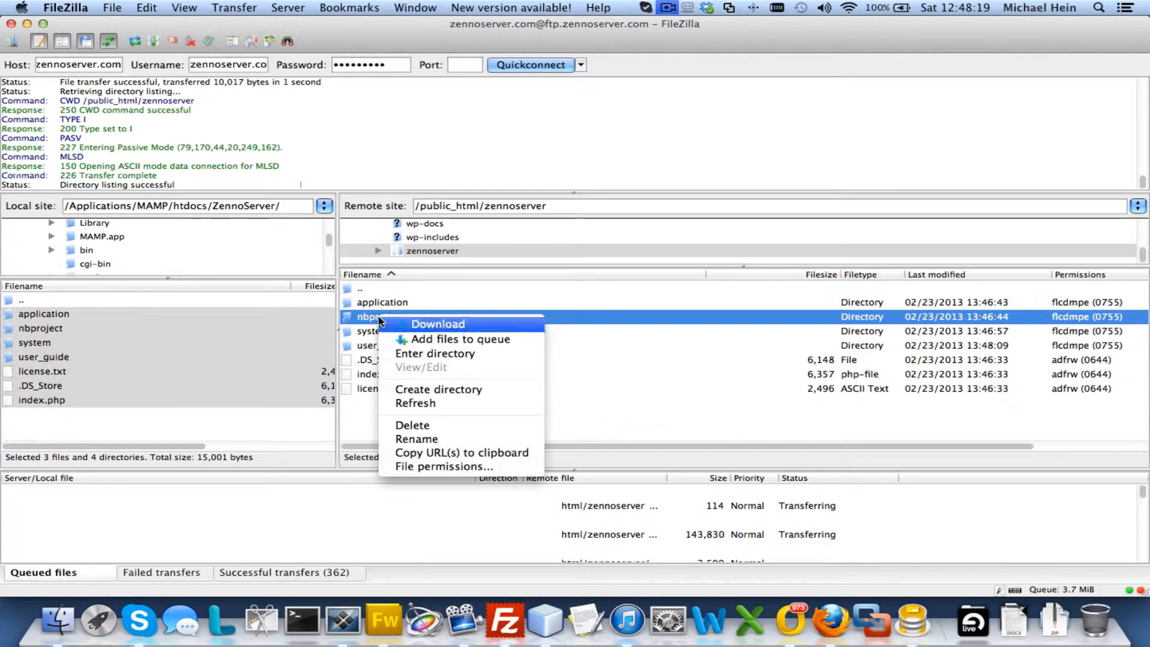
pyautogui.click(437, 426)
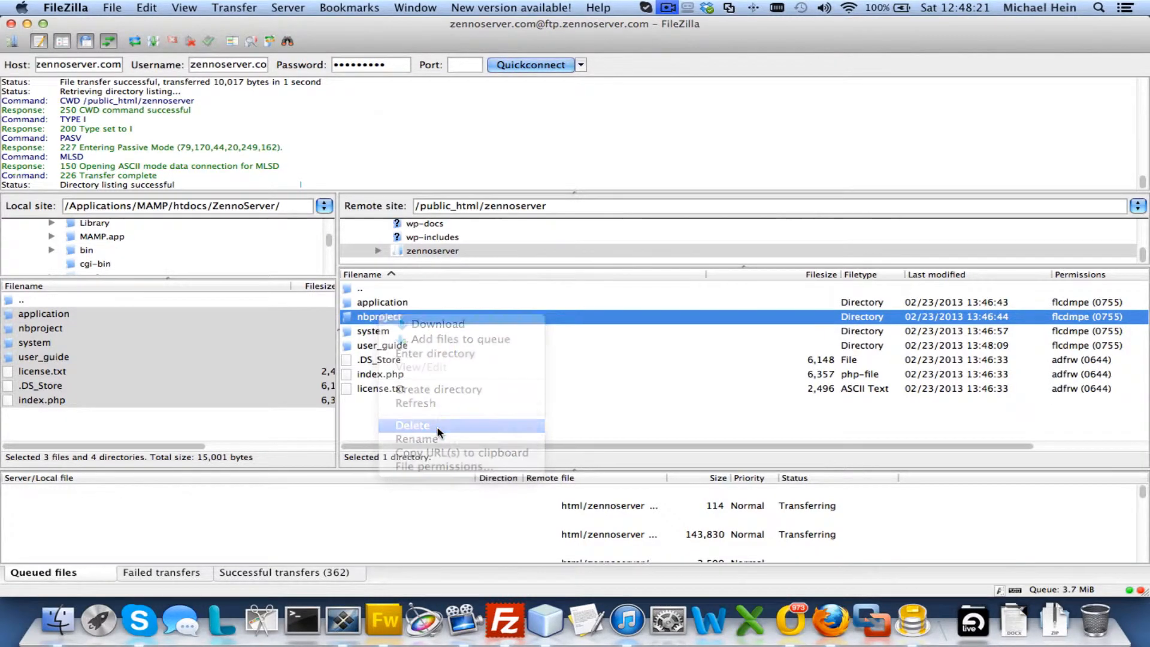
pyautogui.click(710, 190)
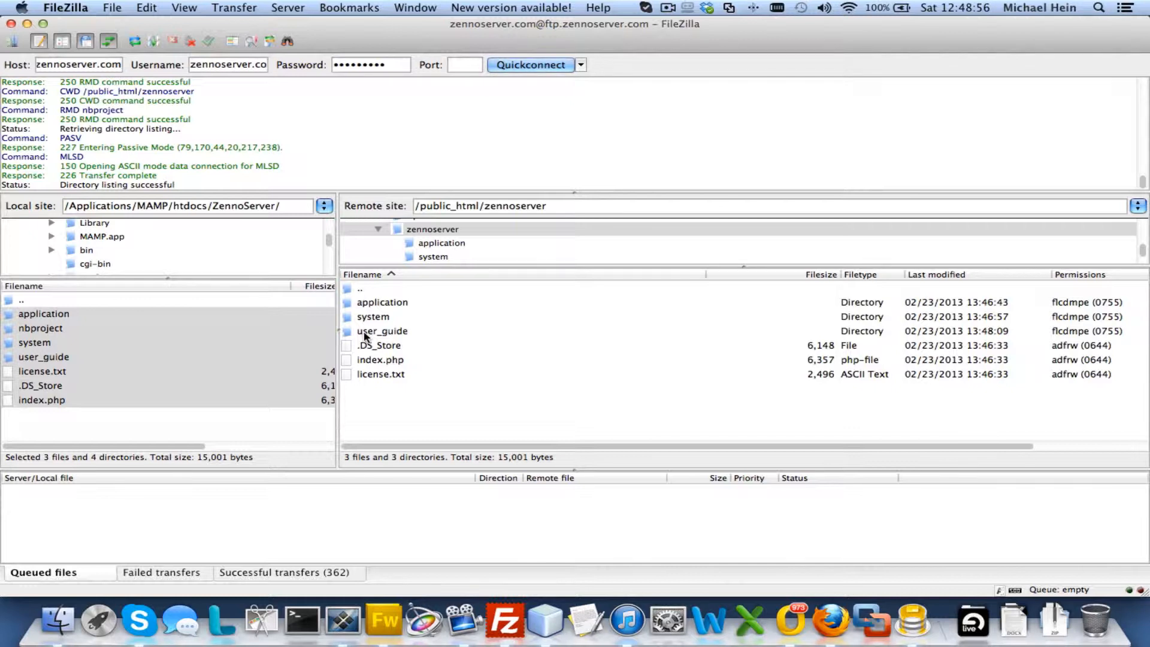
pyautogui.doubleClick(396, 303)
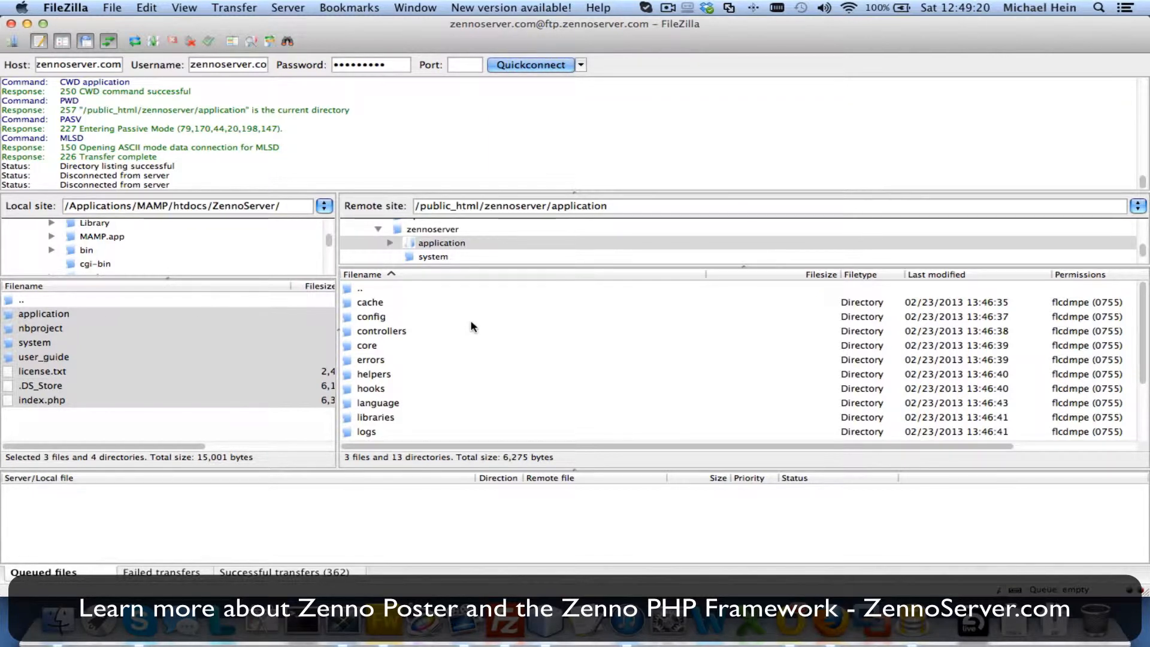
pyautogui.click(671, 7)
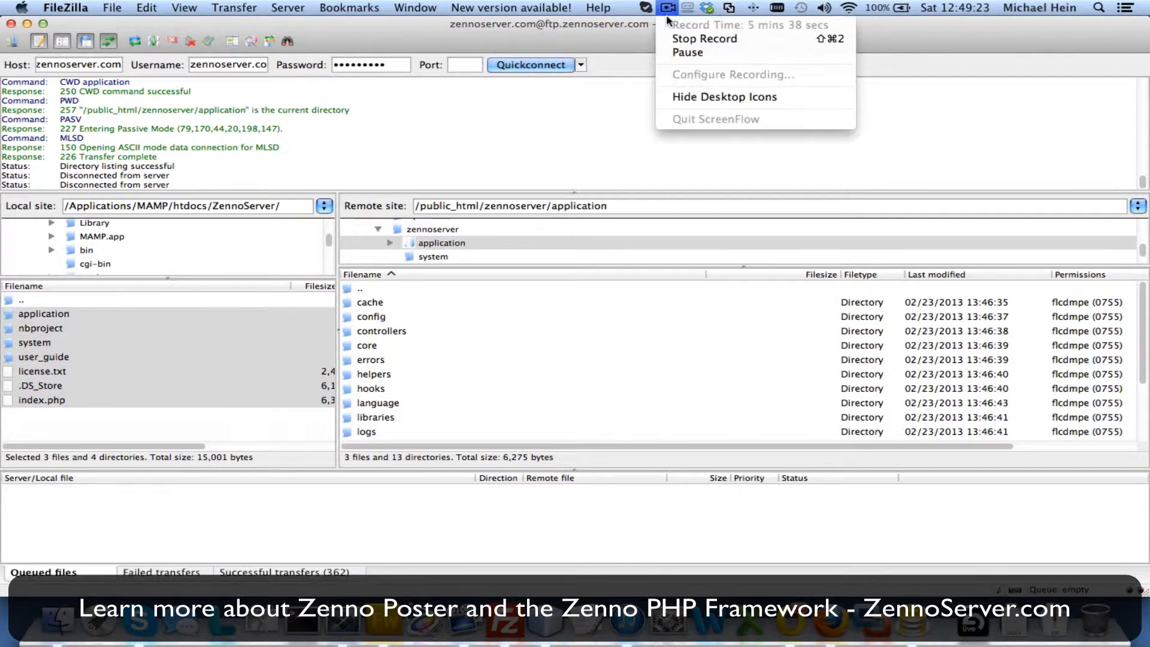
pyautogui.click(688, 53)
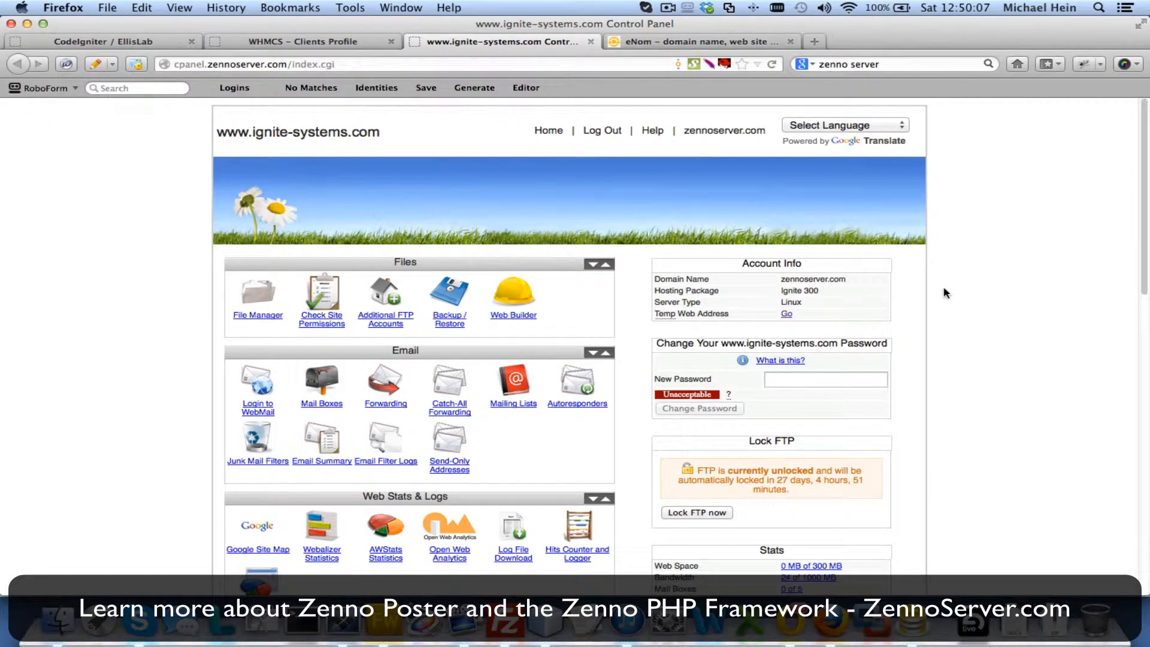
pyautogui.scroll(-1, 1005, 339)
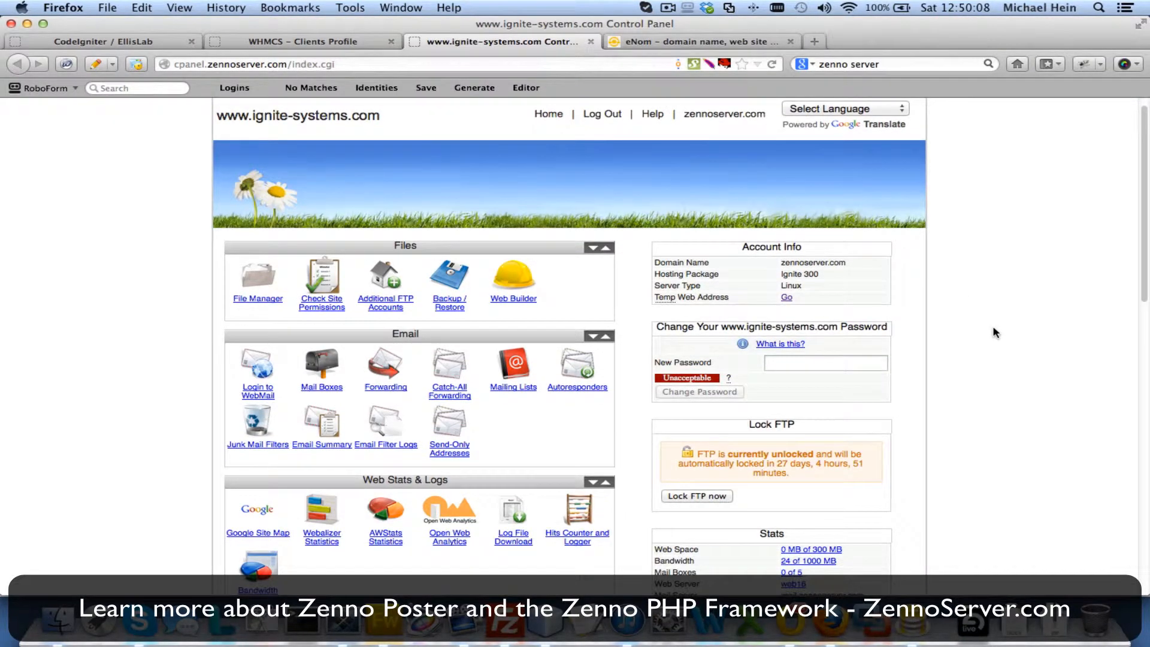
# Step: Switch to the hosting control panel in Firefox and open MySQL Databases to view the Manage MySQL Databases list
pyautogui.scroll(-5, 996, 333)
pyautogui.scroll(8, 996, 333)
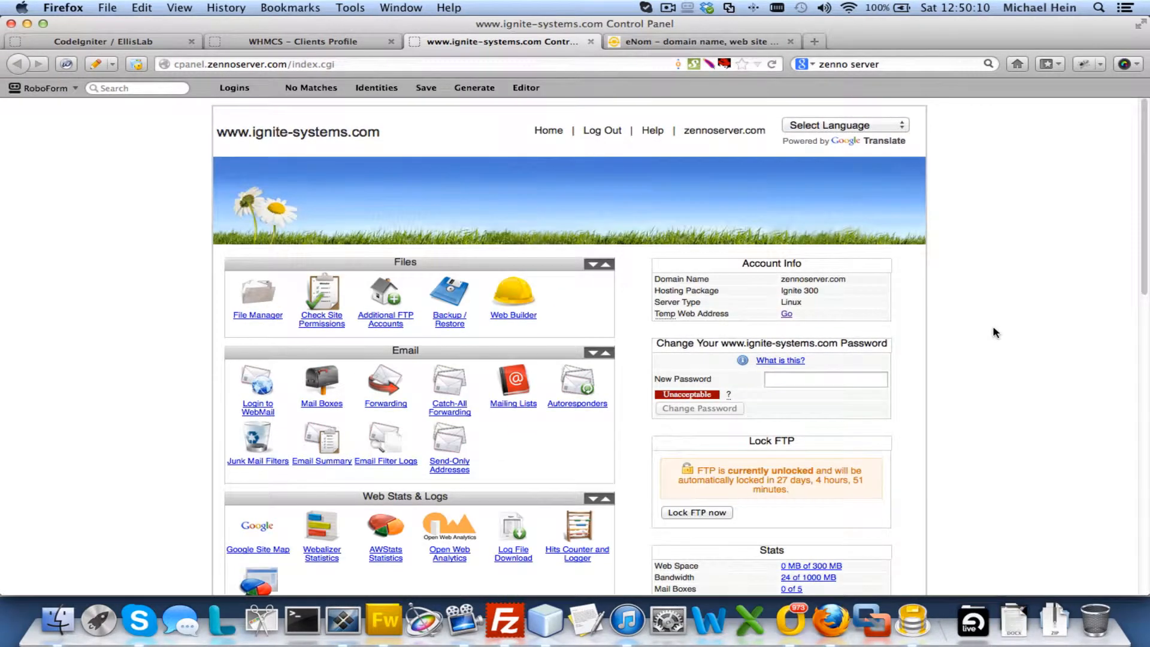
pyautogui.scroll(-5, 995, 332)
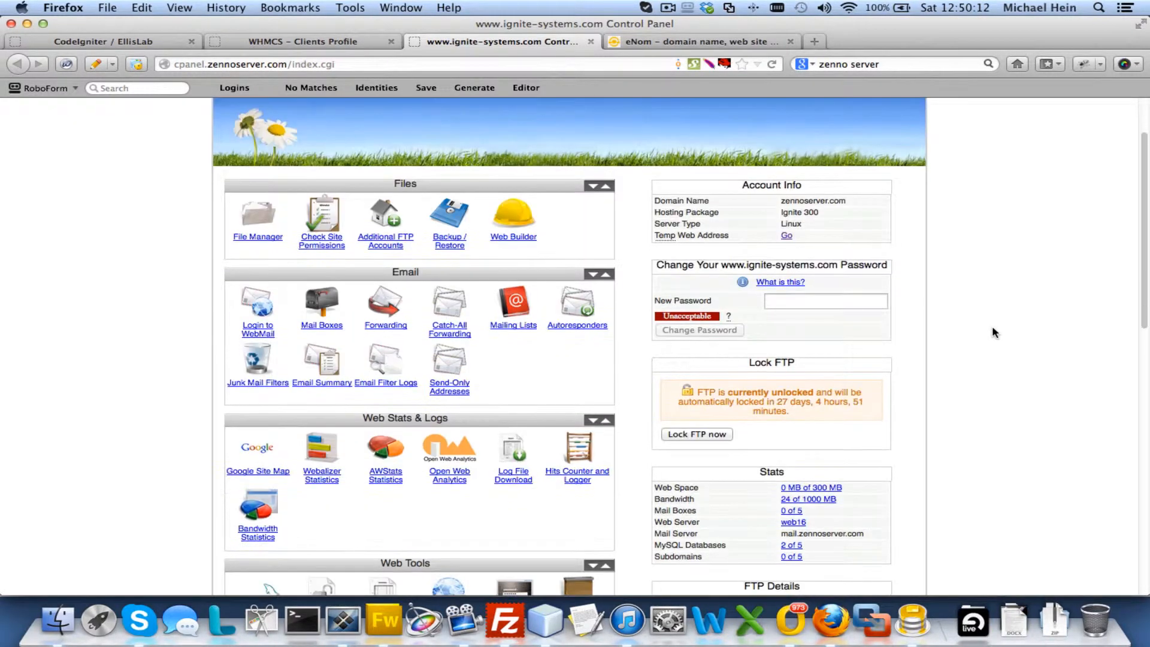
pyautogui.scroll(-2, 993, 332)
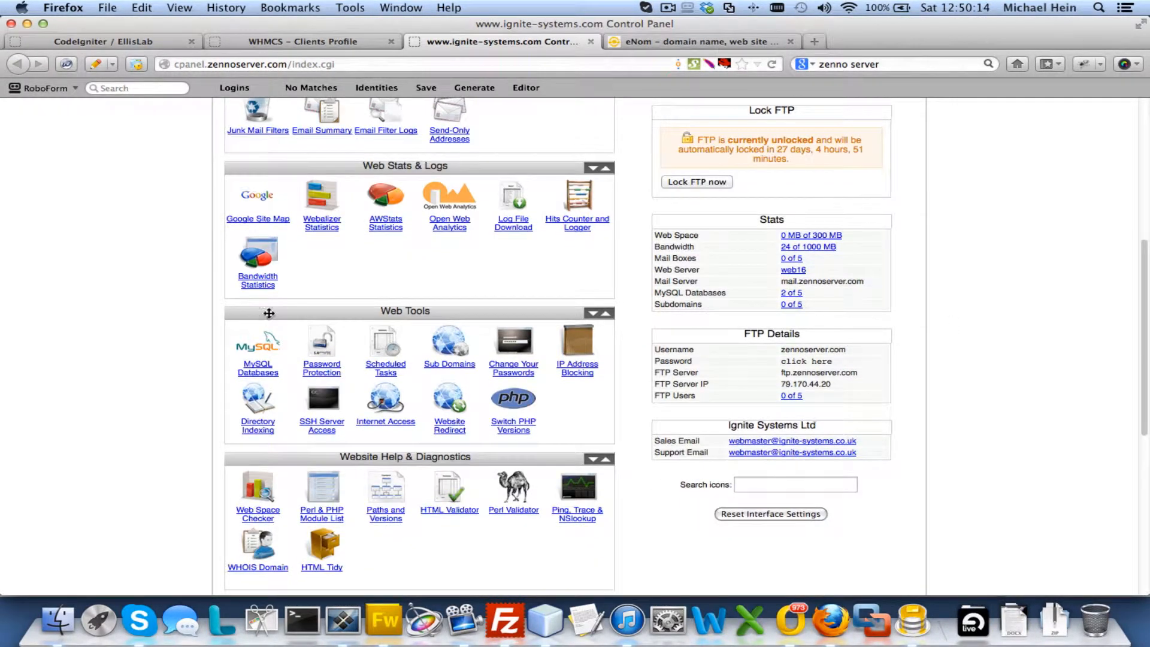
pyautogui.click(246, 357)
pyautogui.scroll(-1, 261, 376)
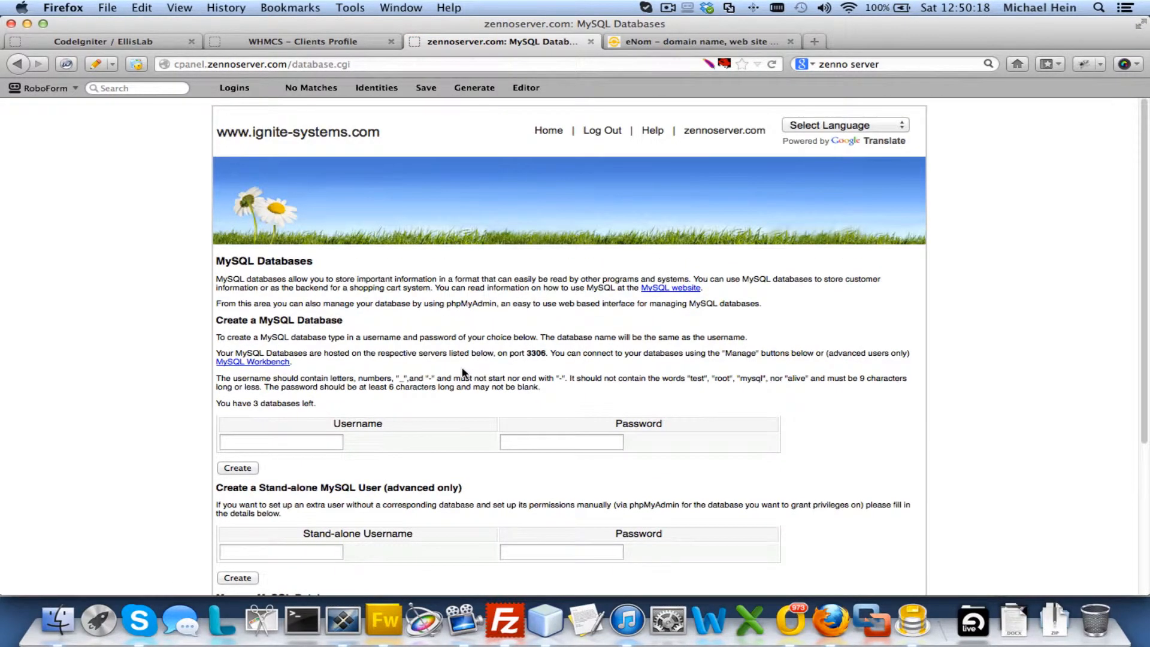
pyautogui.scroll(-3, 846, 356)
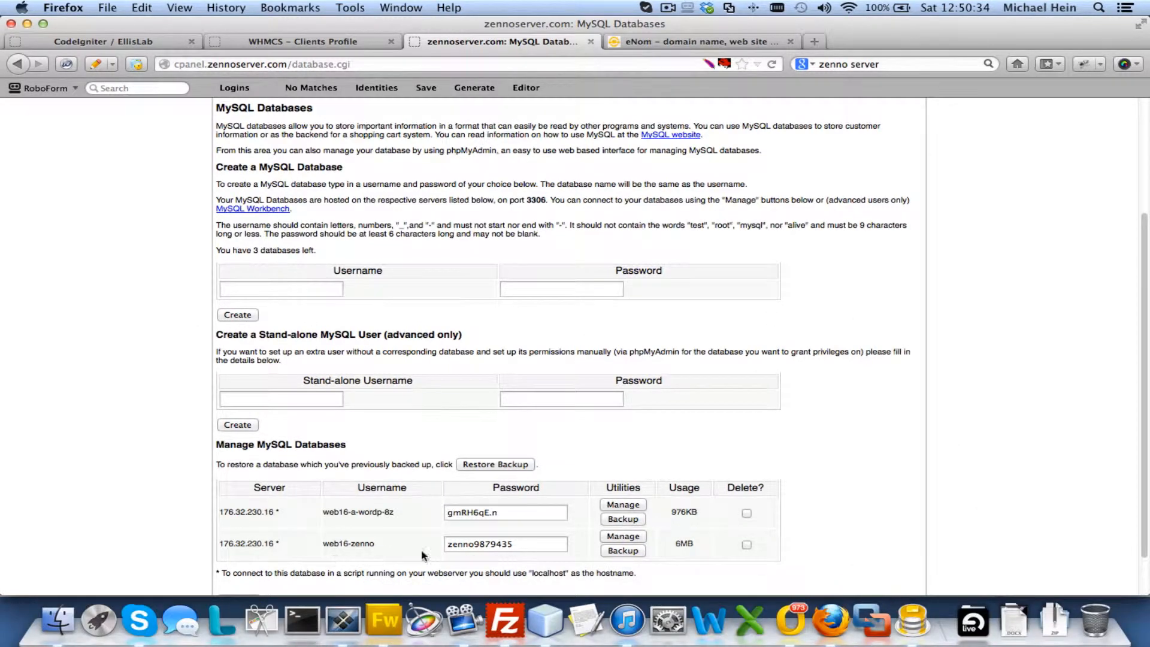
# Step: Open the web16-zenno database in phpMyAdmin and examine the rows and column structure of its profiles table
pyautogui.click(623, 550)
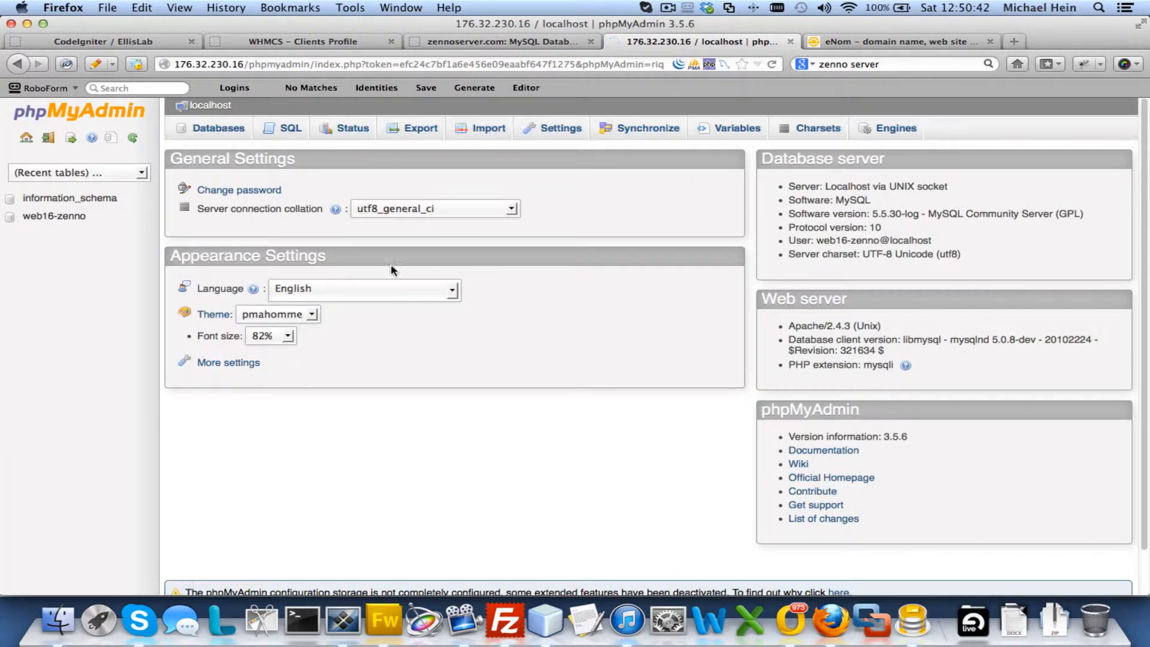
pyautogui.click(73, 217)
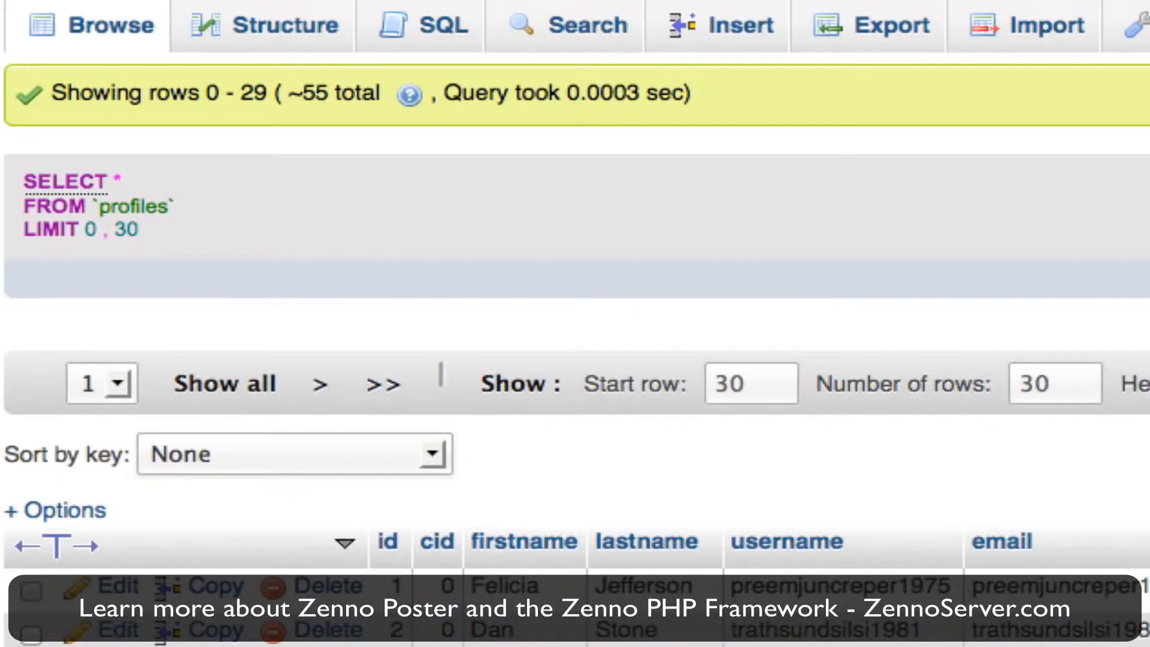
pyautogui.scroll(-20, 575, 347)
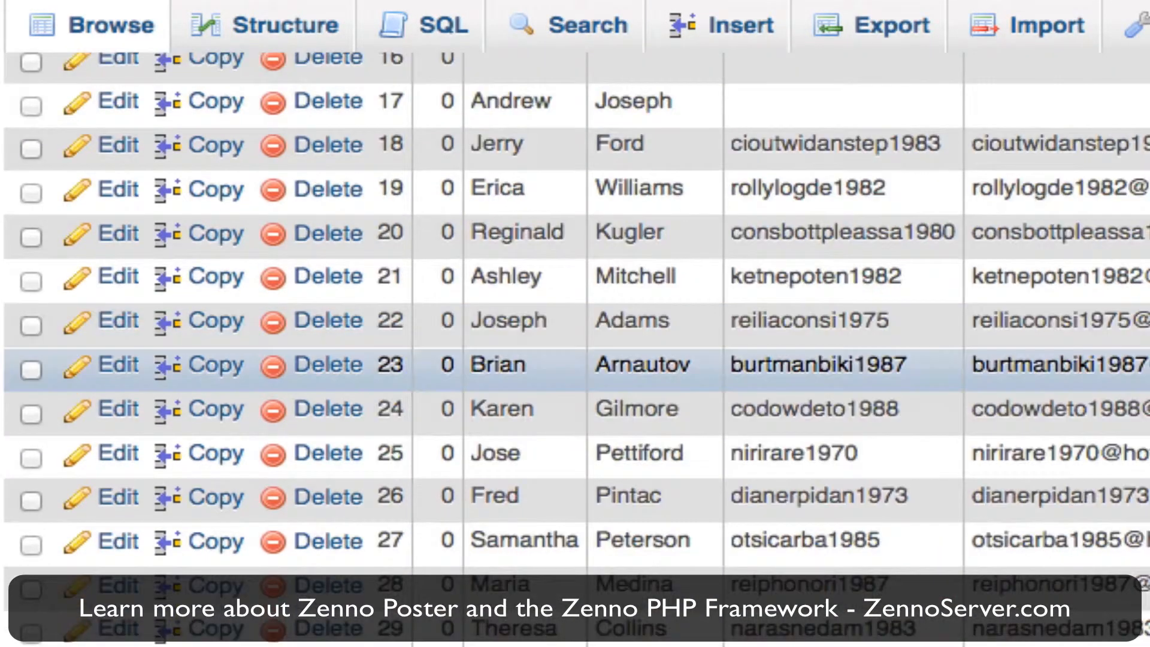
pyautogui.scroll(12, 575, 347)
pyautogui.scroll(8, 675, 213)
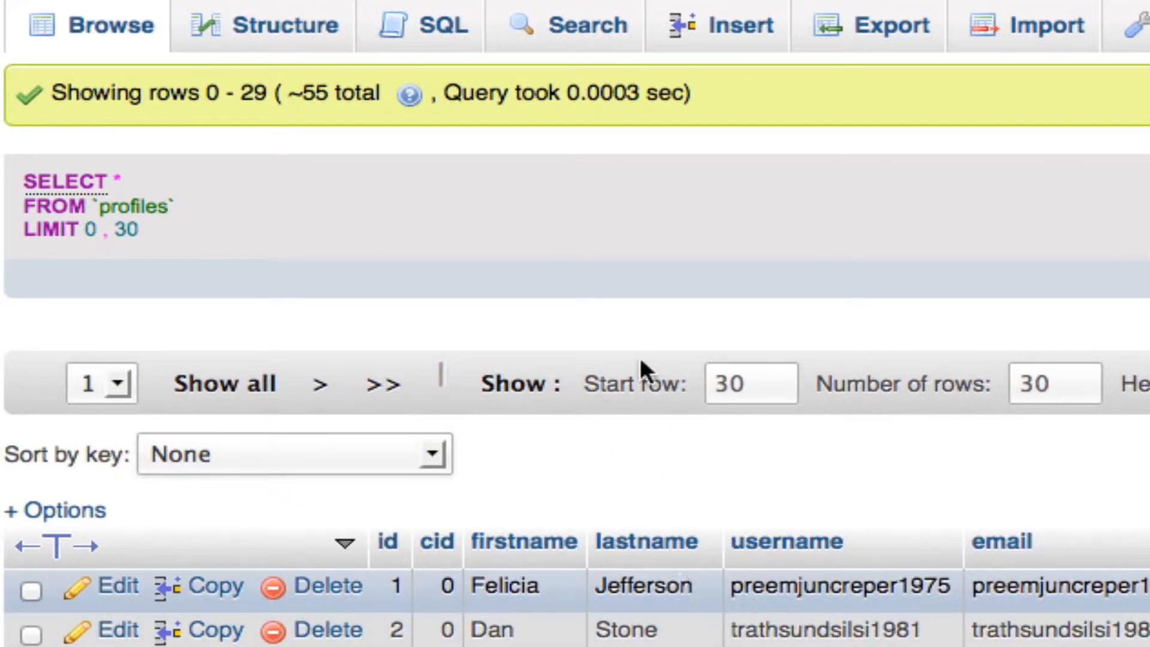
pyautogui.click(302, 38)
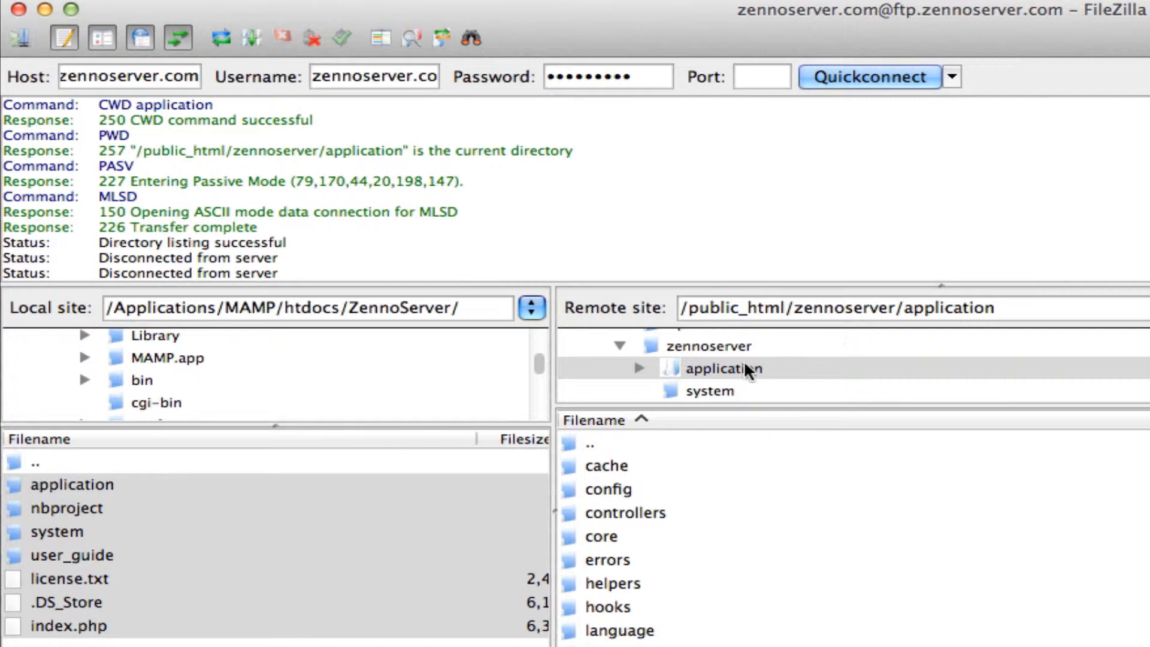
# Step: Switch to FileZilla, open the remote application/config folder and point out config.php and database.php
pyautogui.doubleClick(606, 489)
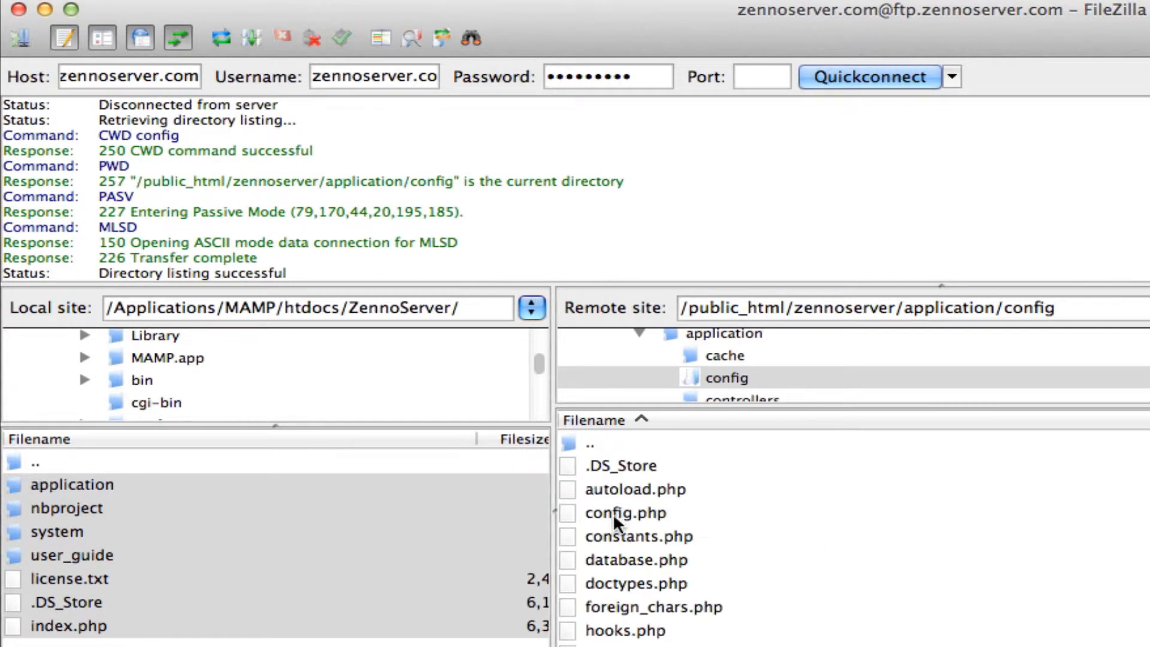
pyautogui.click(612, 513)
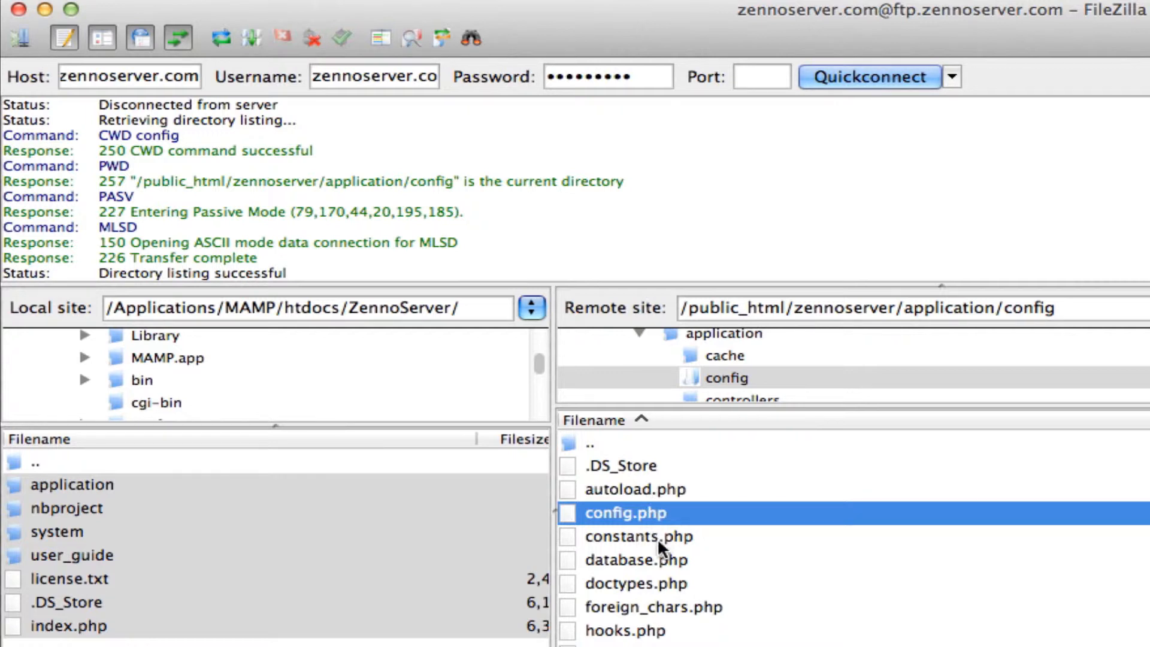
pyautogui.click(662, 561)
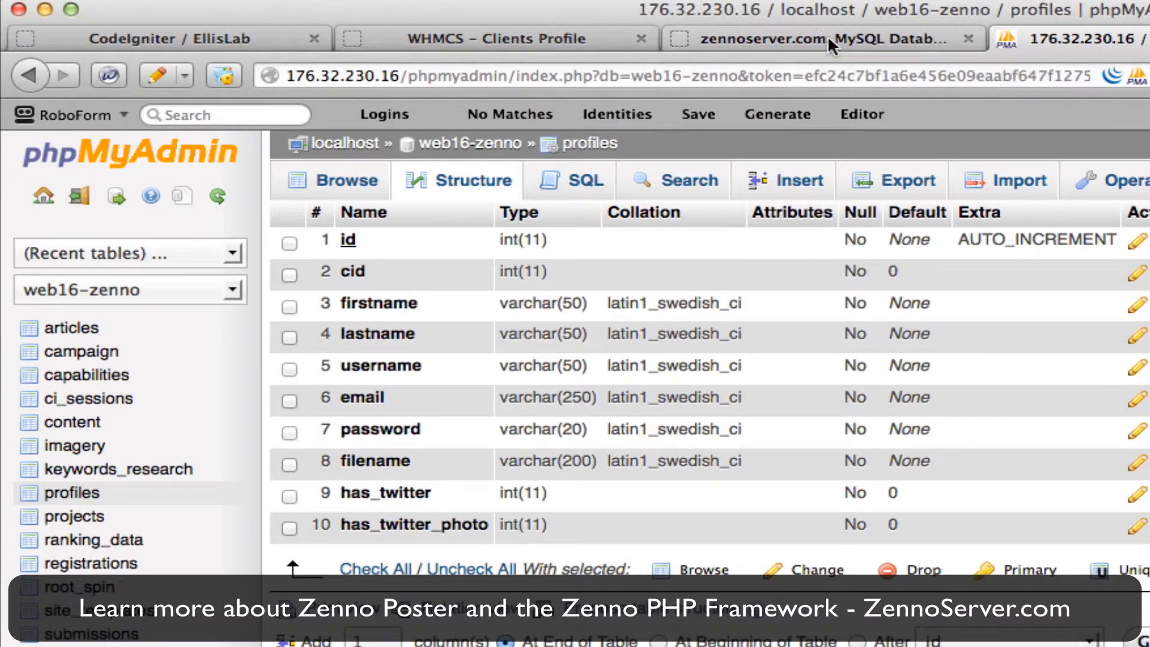
# Step: Return to the MySQL Databases page in Firefox and highlight the server address and password of the web16-zenno database
pyautogui.click(827, 35)
pyautogui.scroll(-3, 749, 359)
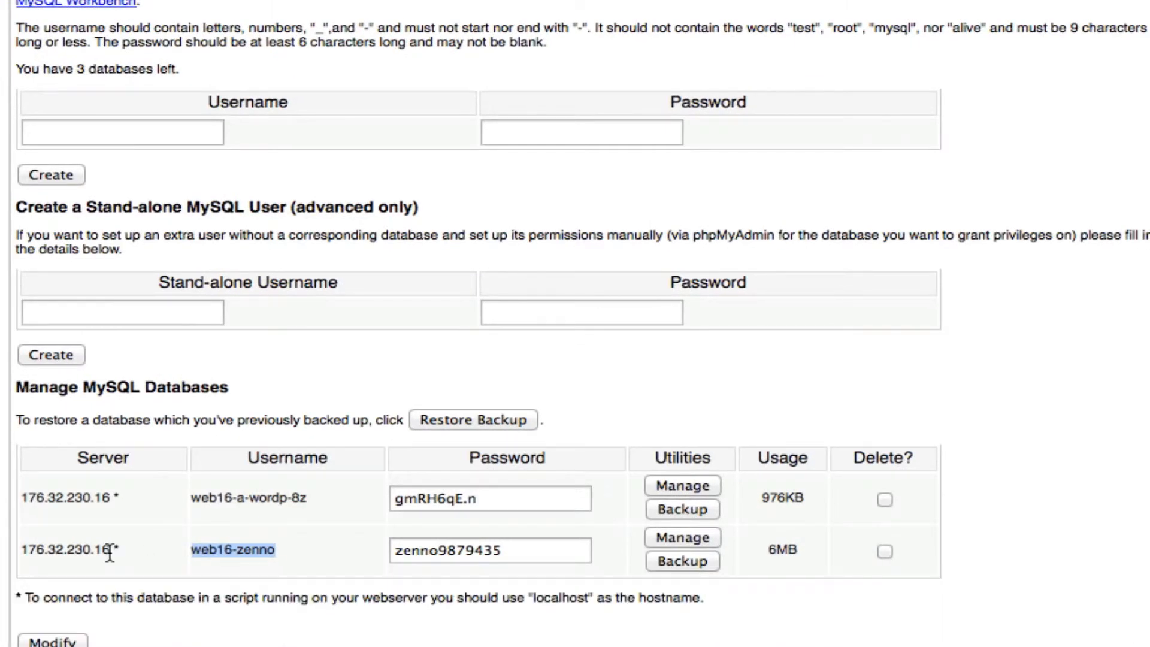
pyautogui.moveTo(110, 552); pyautogui.dragTo(21, 549)
pyautogui.moveTo(509, 551); pyautogui.dragTo(377, 551)
pyautogui.click(530, 571)
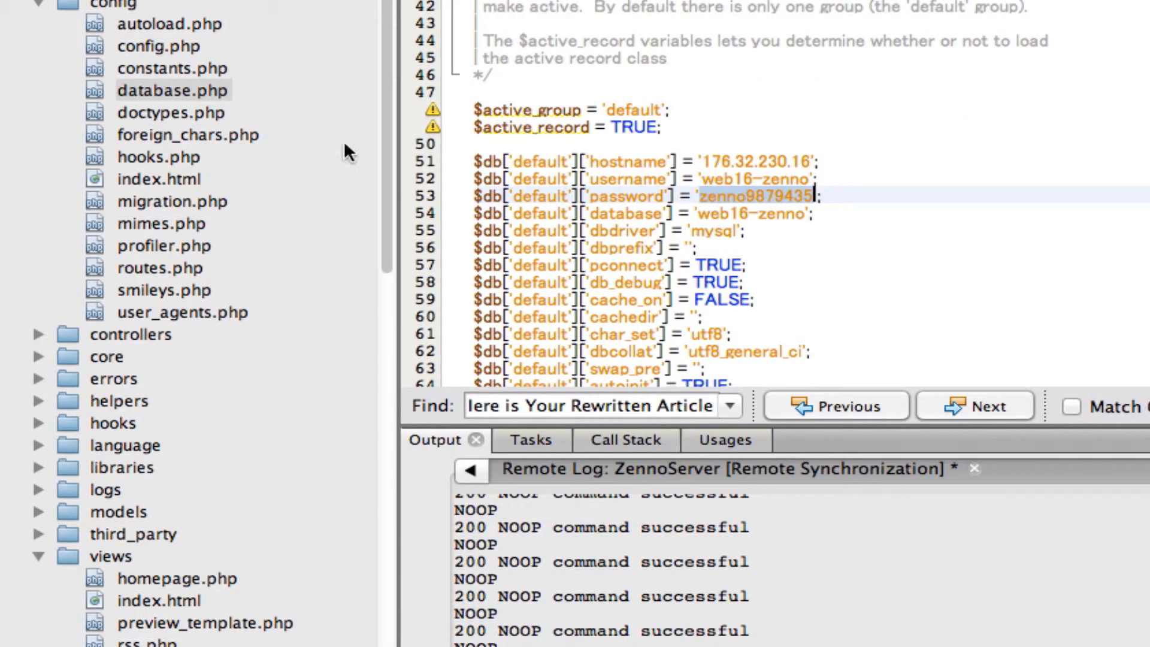
# Step: Review database.php in the code editor, highlight its default connection settings, and return to the MySQL Databases page
pyautogui.click(975, 199)
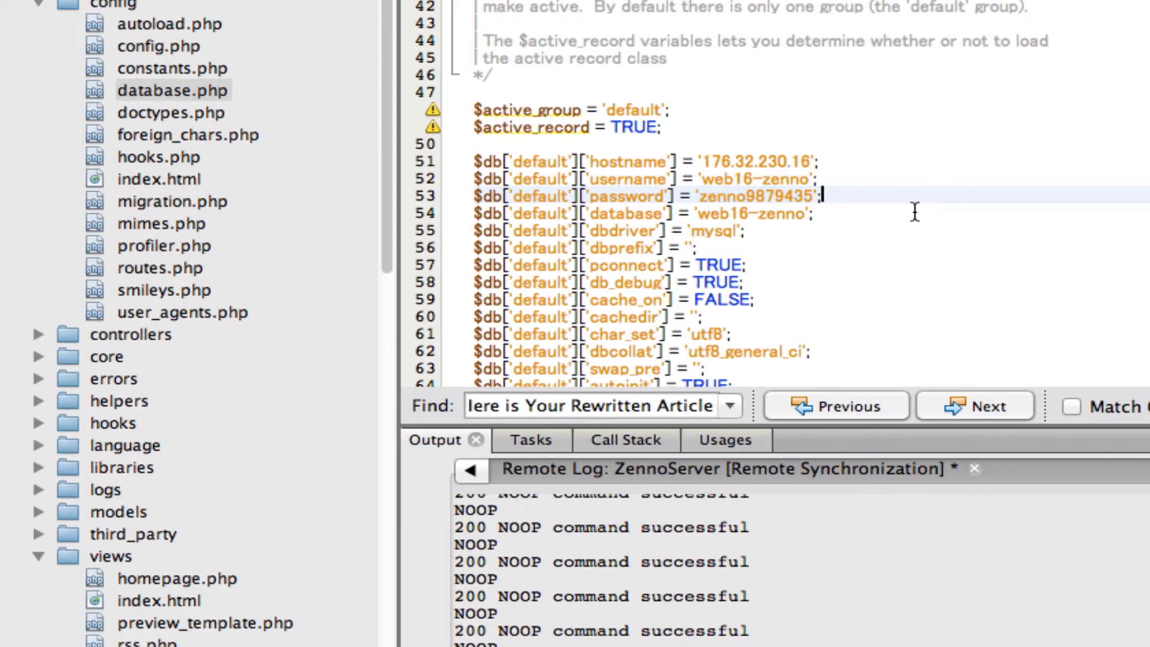
pyautogui.scroll(8, 913, 210)
pyautogui.click(118, 93)
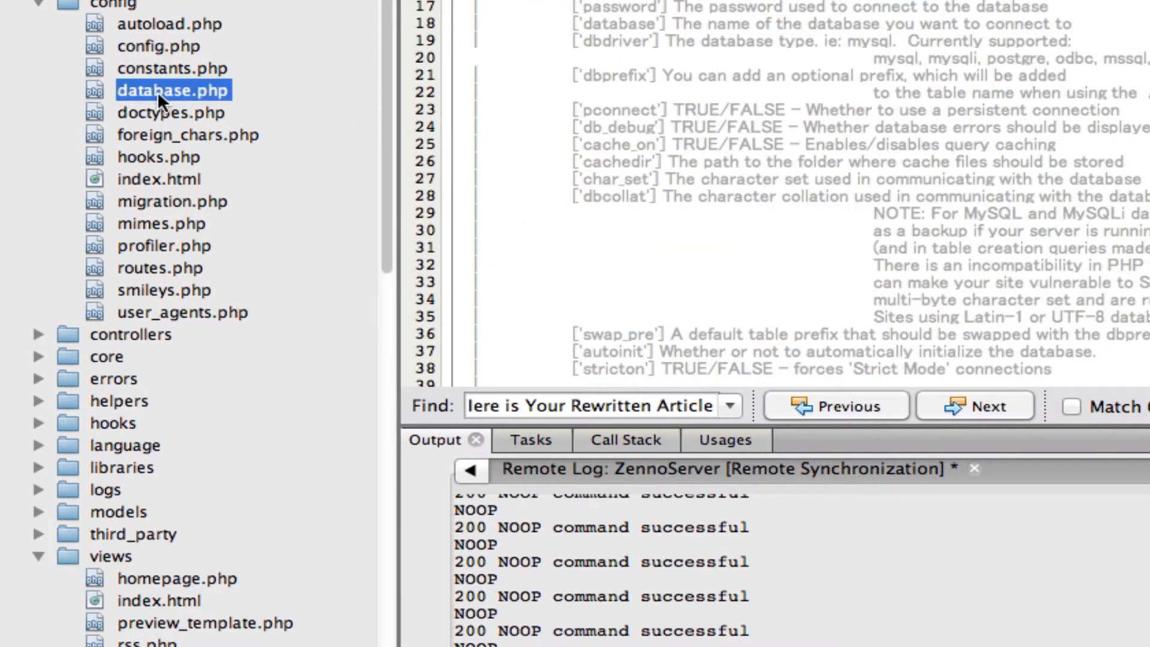
pyautogui.click(994, 144)
pyautogui.scroll(5, 994, 144)
pyautogui.scroll(-15, 995, 144)
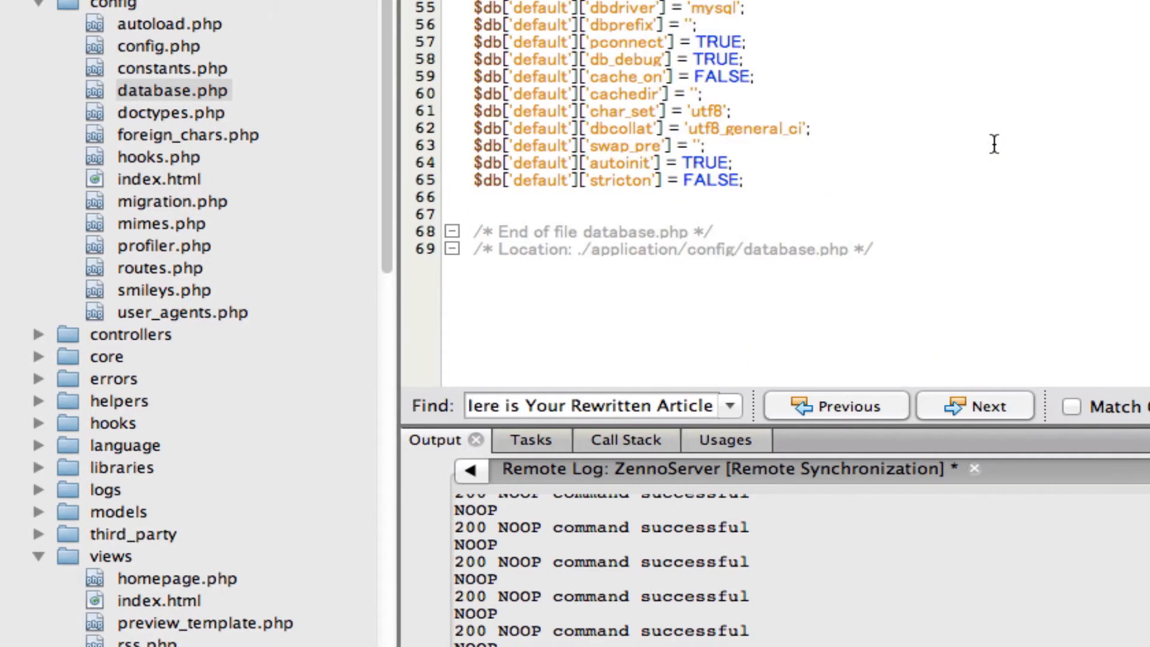
pyautogui.scroll(3, 994, 143)
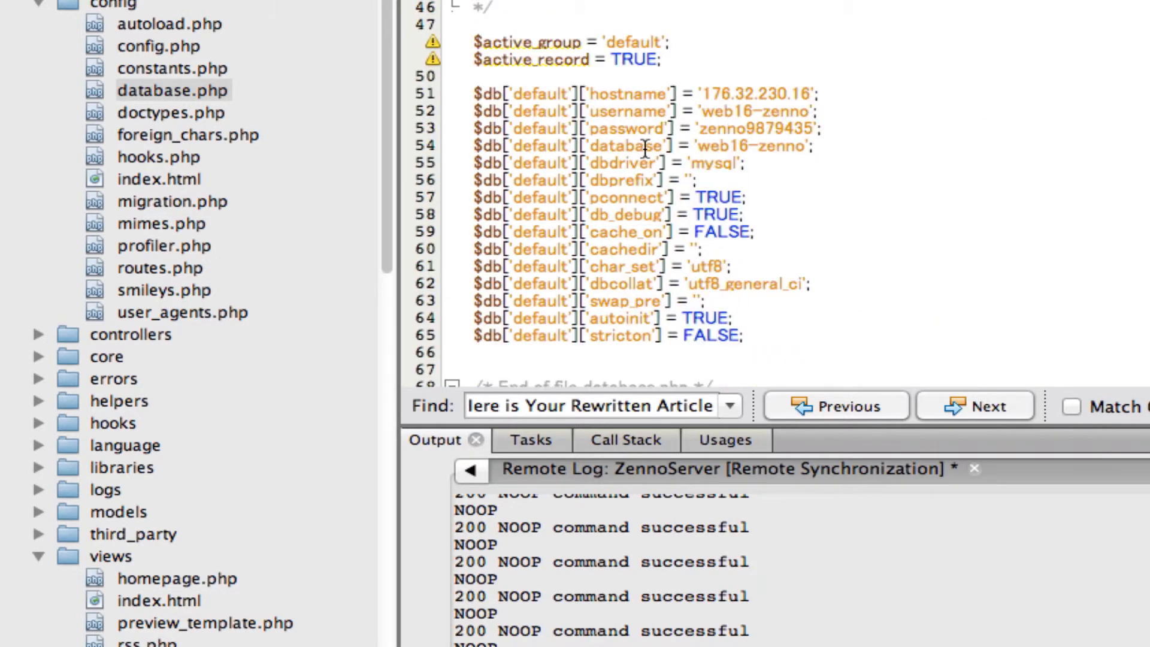
pyautogui.moveTo(850, 145); pyautogui.dragTo(341, 102)
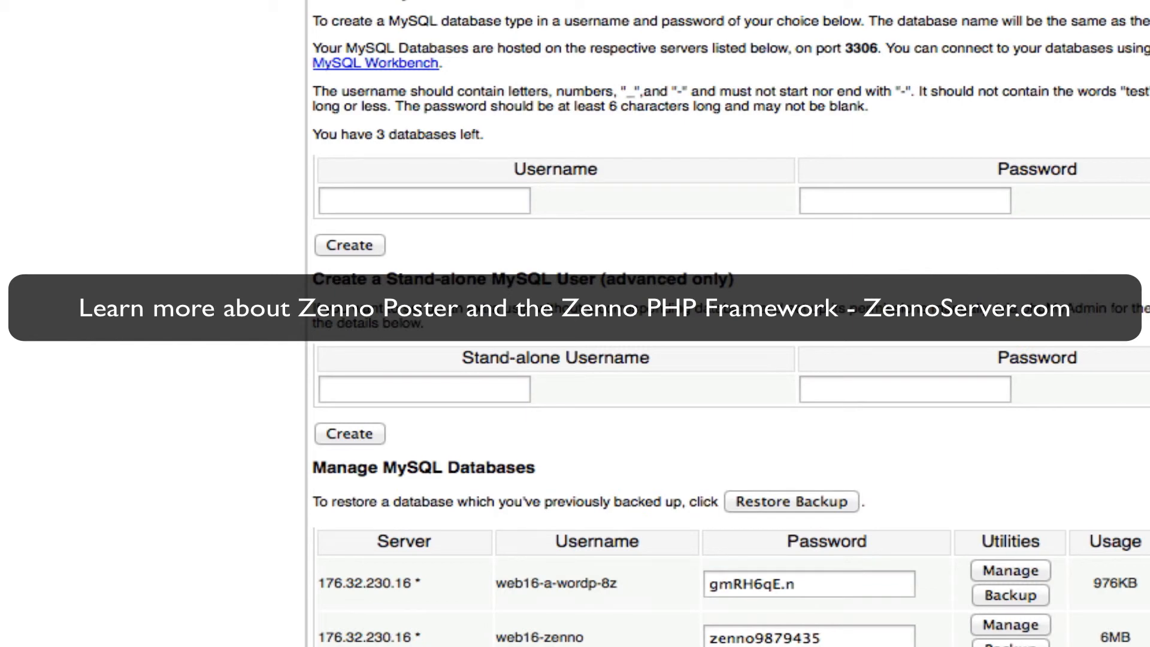
pyautogui.scroll(6, 728, 323)
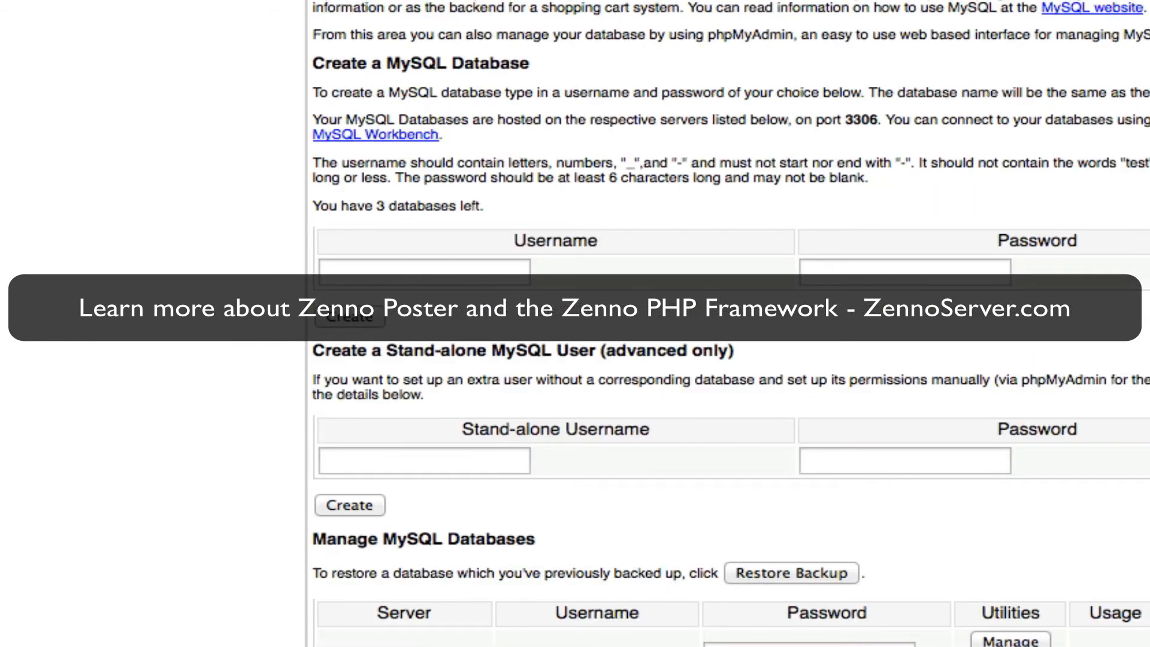